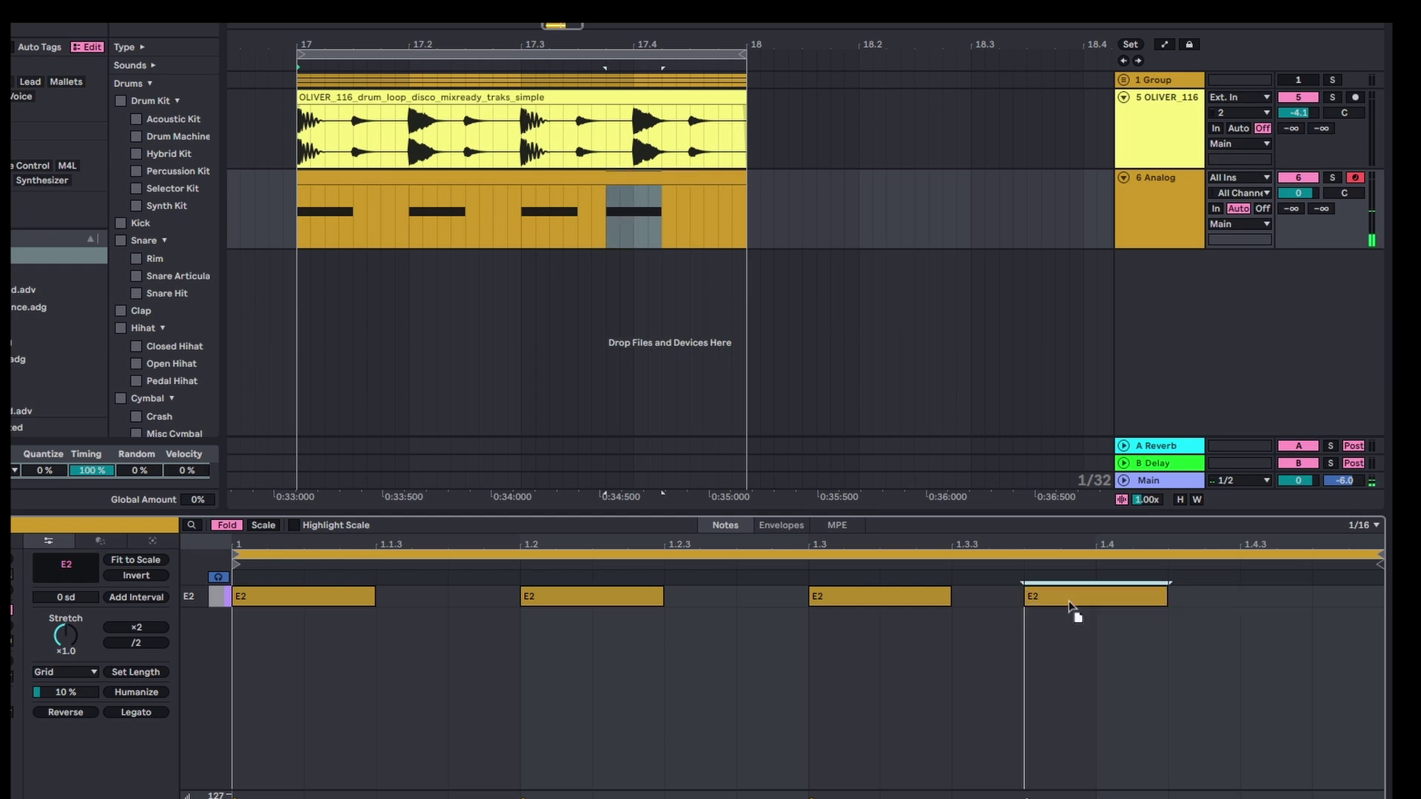
Add sixteenth-long E2 notes at 1.1.3 and on the last sixteenth of the bar in the Analog clip, and play the loop.
{"action": "key", "text": "space"}
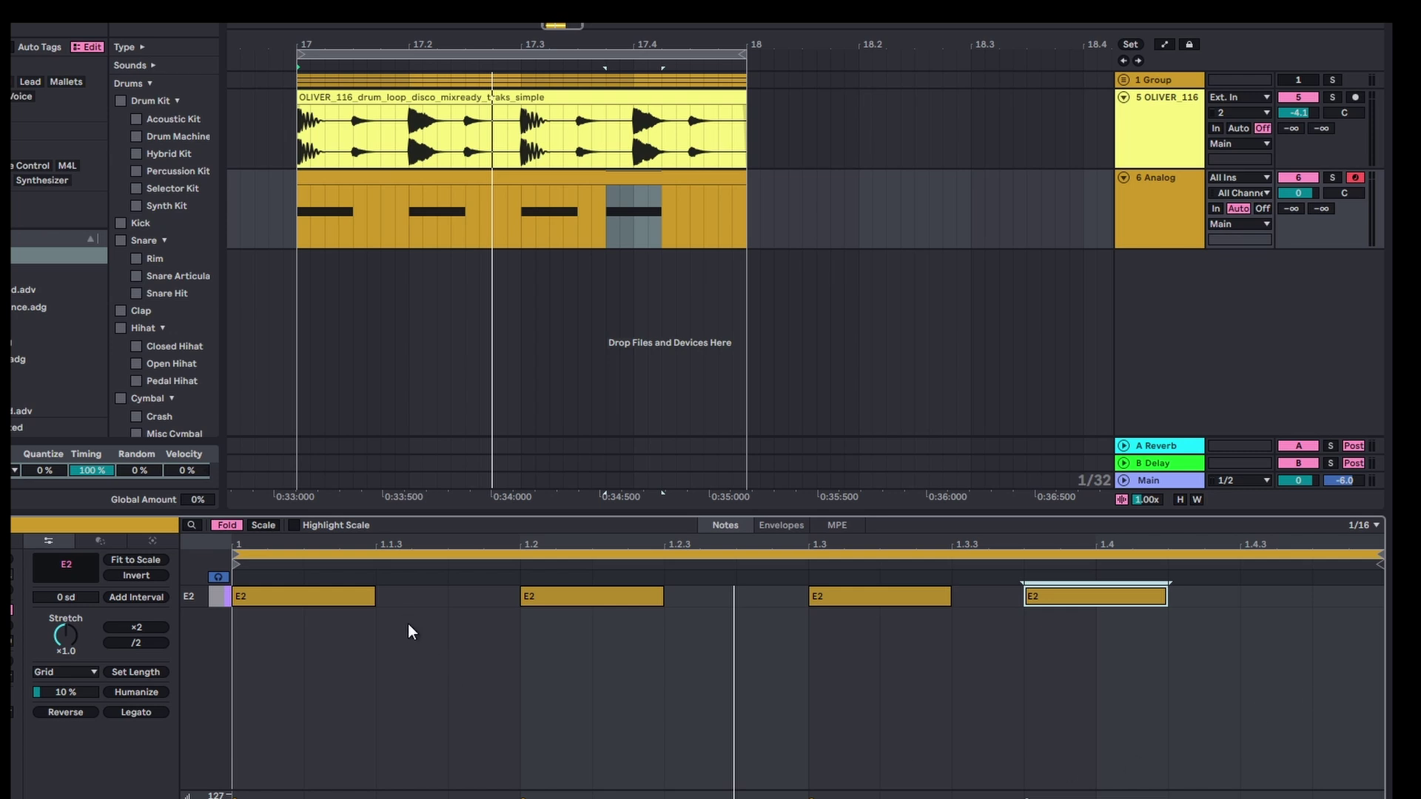
{"action": "double_click", "coordinate": [410, 596]}
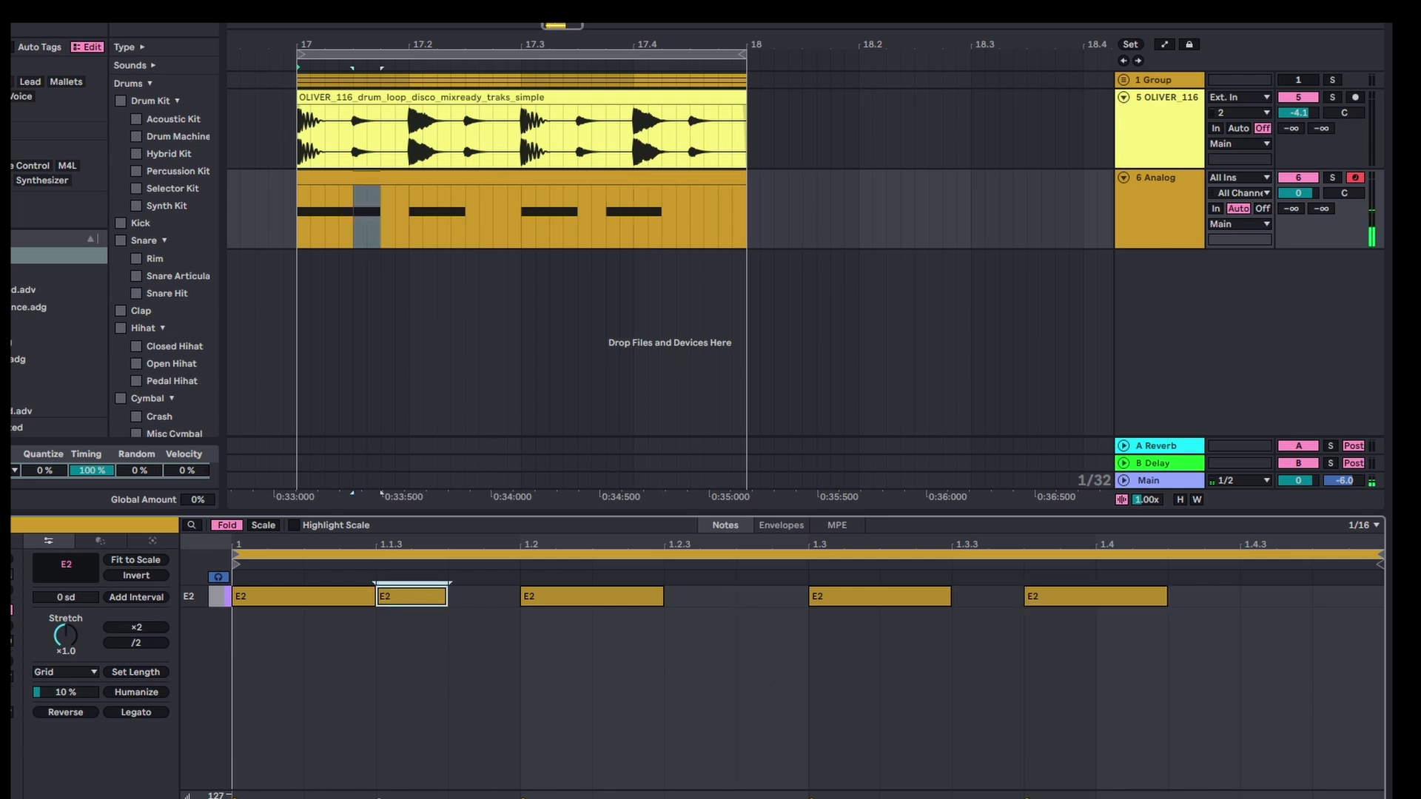
{"action": "key", "text": "space"}
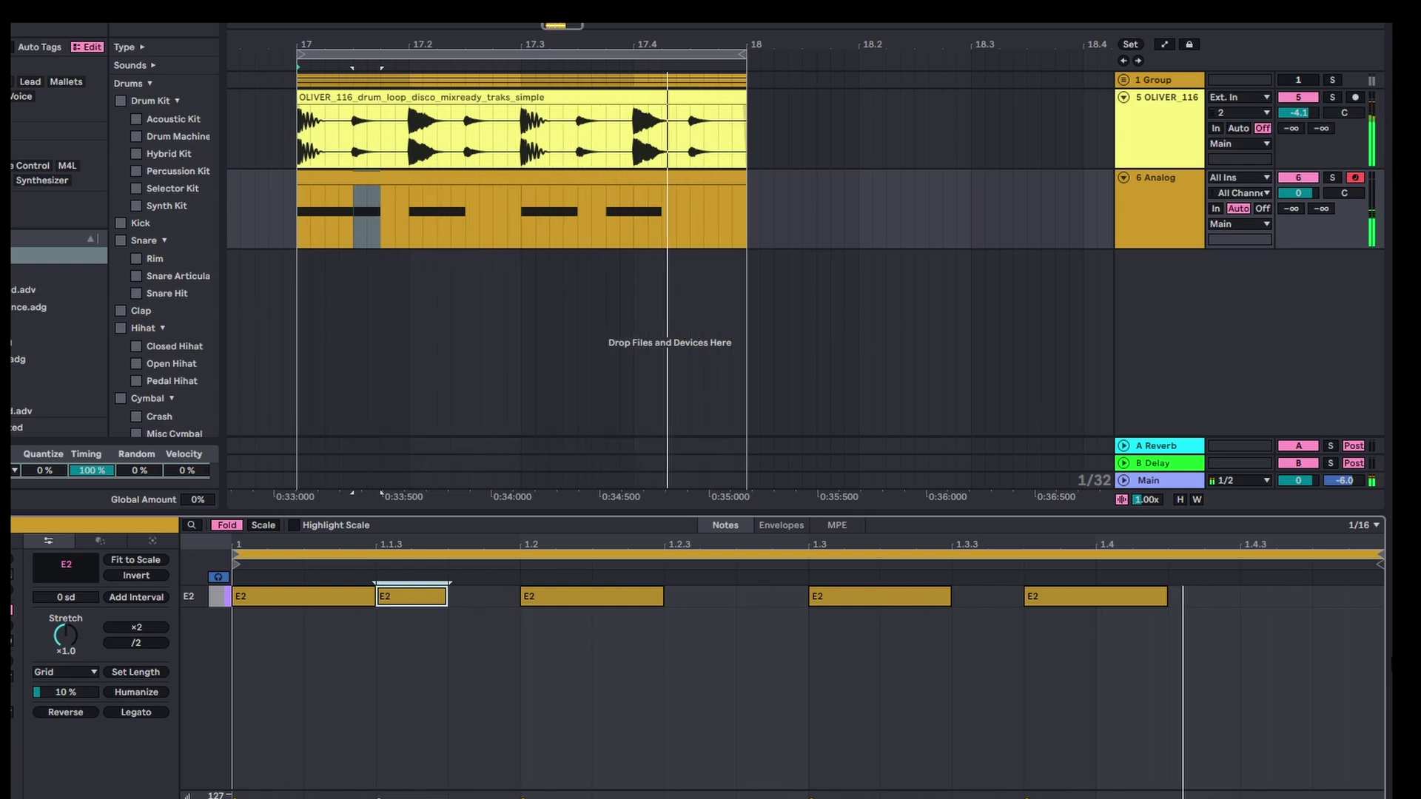
{"action": "double_click", "coordinate": [1345, 597]}
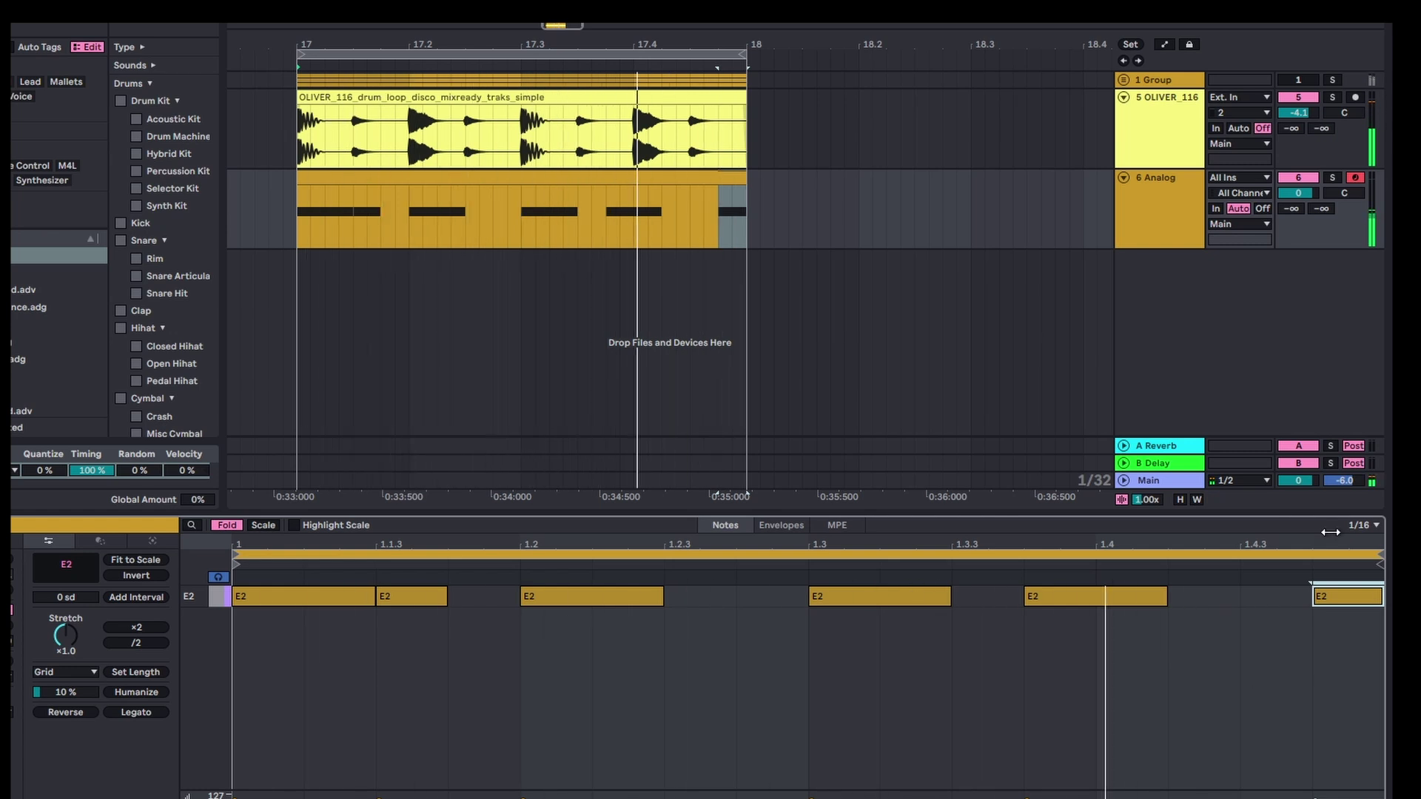
Duplicate the Analog track and transpose all notes in the copied clip down an octave to E1.
{"action": "left_click", "coordinate": [1163, 188]}
{"action": "right_click", "coordinate": [1159, 188]}
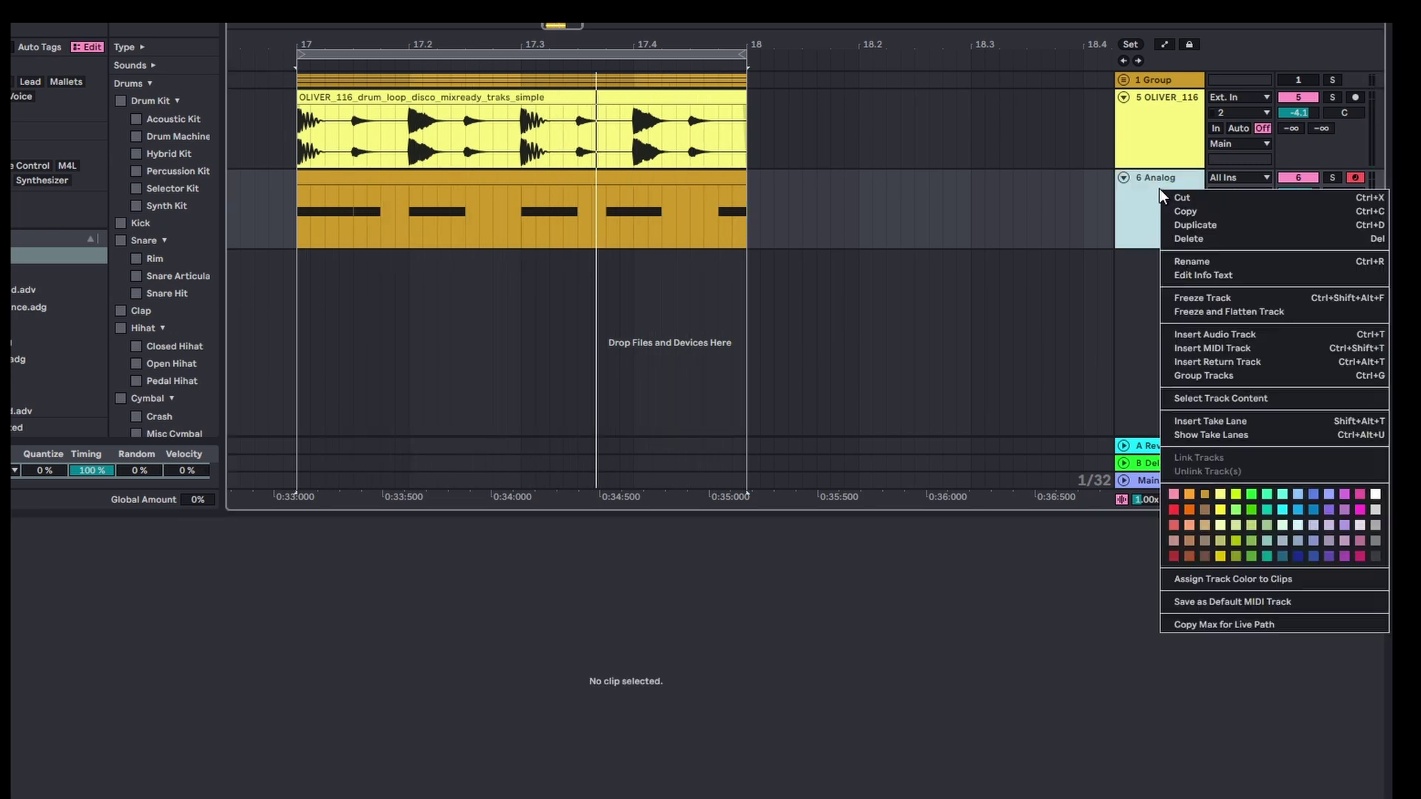
{"action": "left_click", "coordinate": [1186, 230]}
{"action": "key", "text": "ctrl+a"}
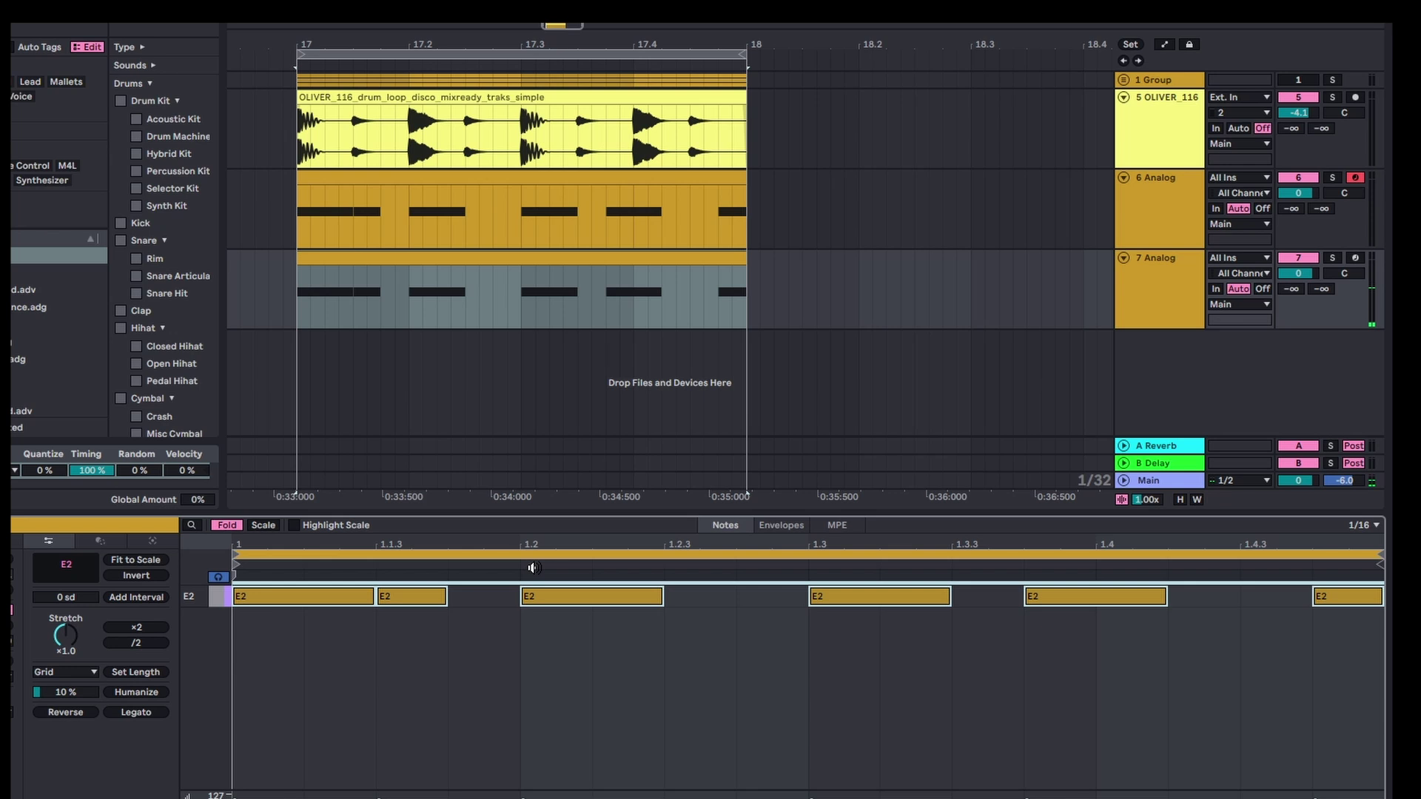
{"action": "key", "text": "shift+Down"}
{"action": "key", "text": "space"}
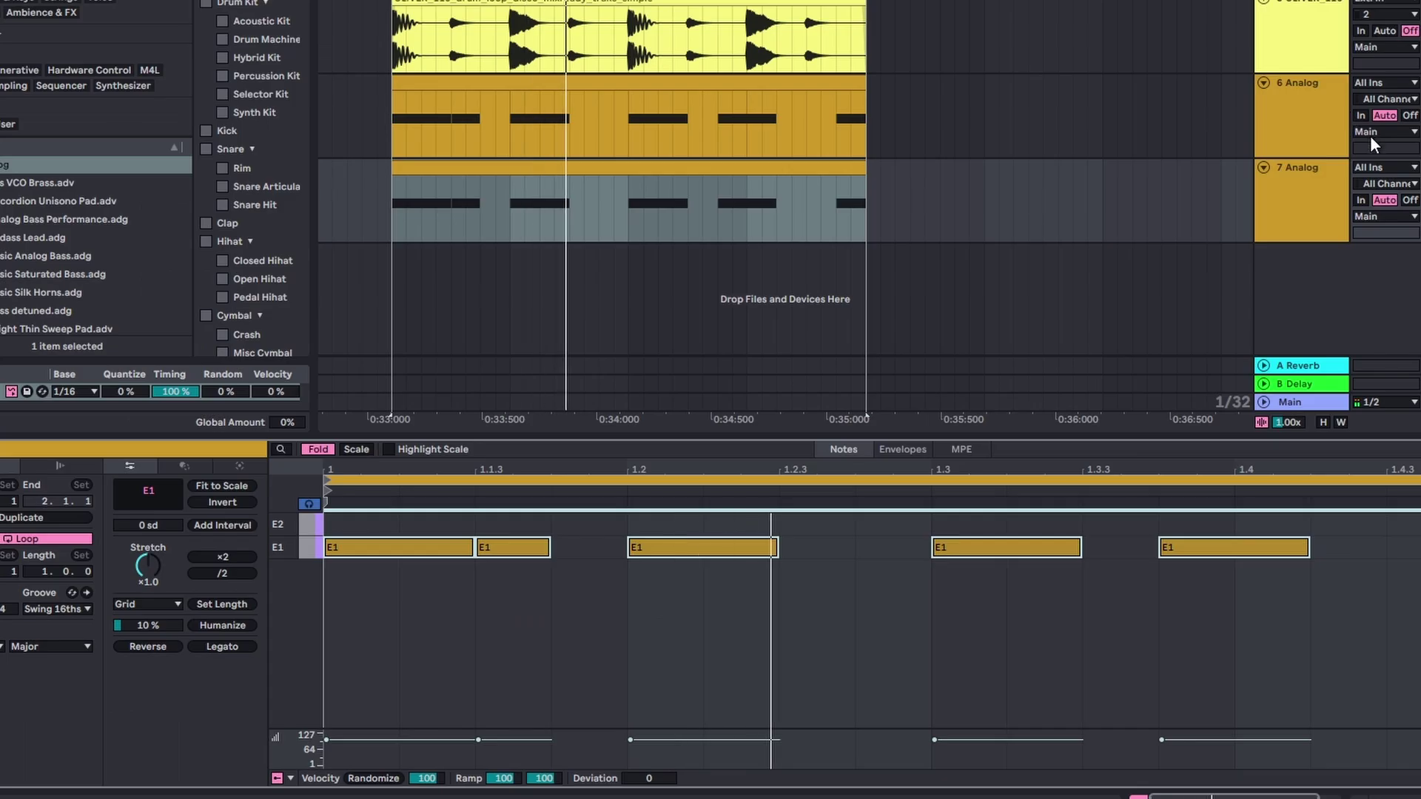
Adjust the first filter in track 7's Analog synth and reopen that track's clip.
{"action": "left_click", "coordinate": [1168, 269]}
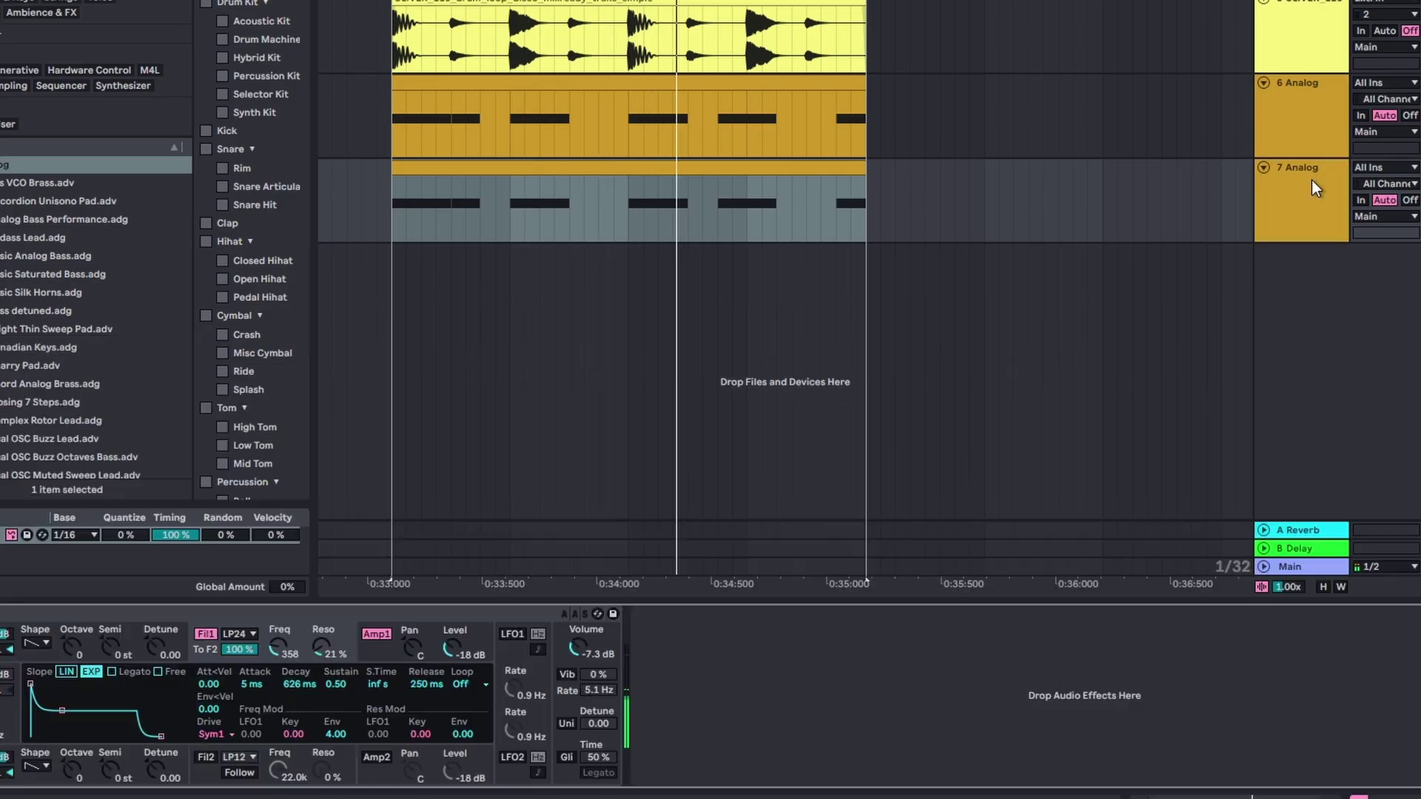
{"action": "left_click_drag", "start_coordinate": [319, 652], "coordinate": [287, 658]}
{"action": "double_click", "coordinate": [719, 173]}
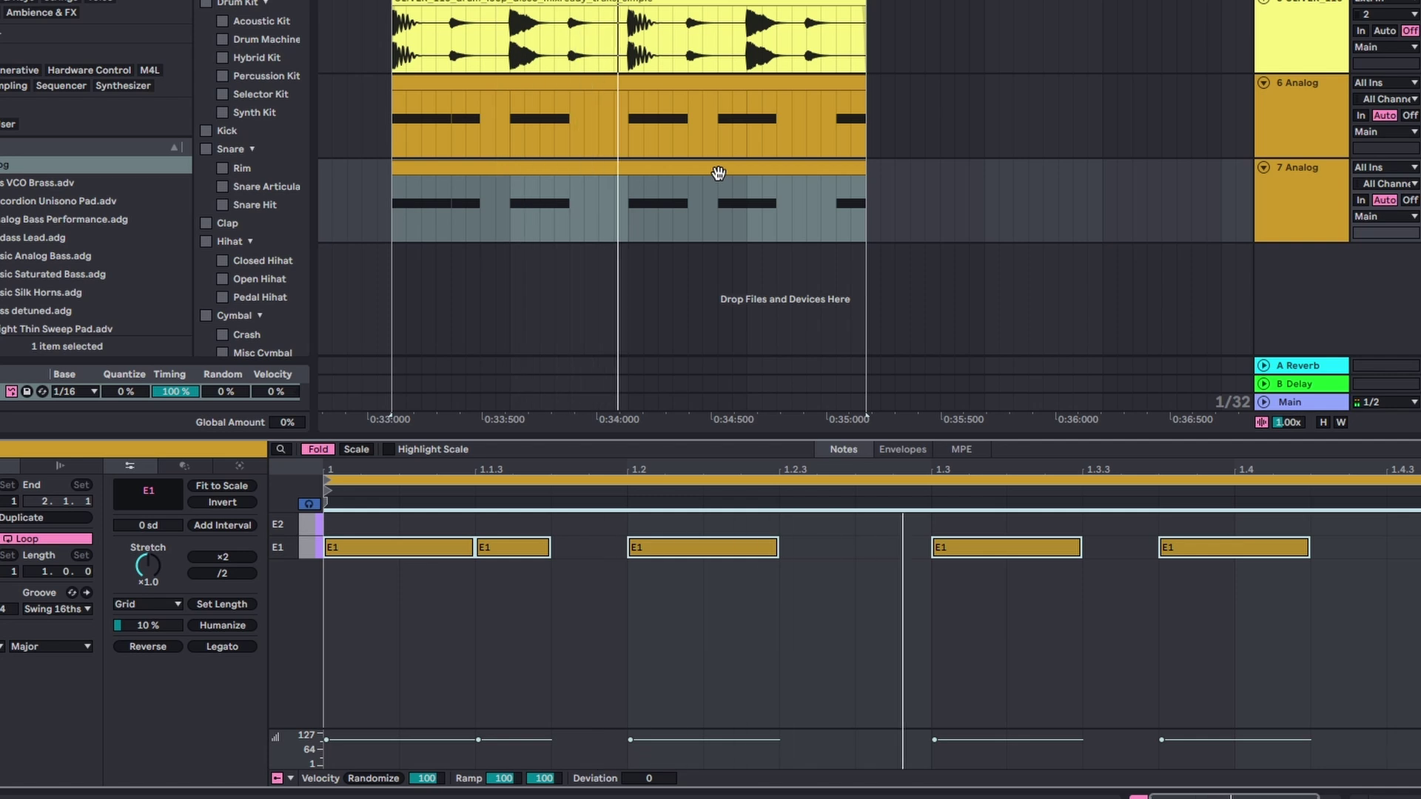
Shift all notes in track 6's clip one sixteenth later, and move the first note back to the start of the bar.
{"action": "left_click", "coordinate": [633, 79]}
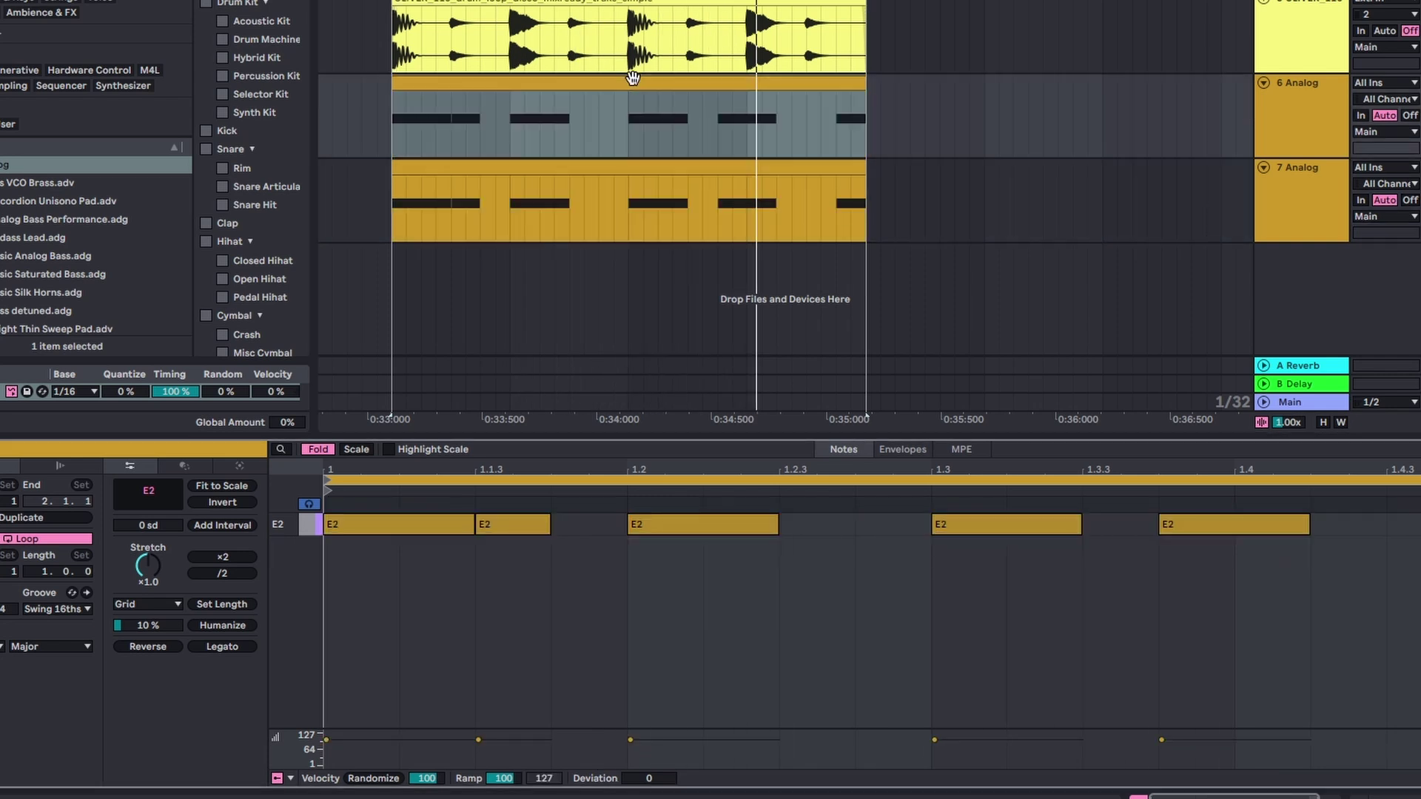
{"action": "left_click_drag", "start_coordinate": [666, 573], "coordinate": [440, 564]}
{"action": "left_click", "coordinate": [436, 485]}
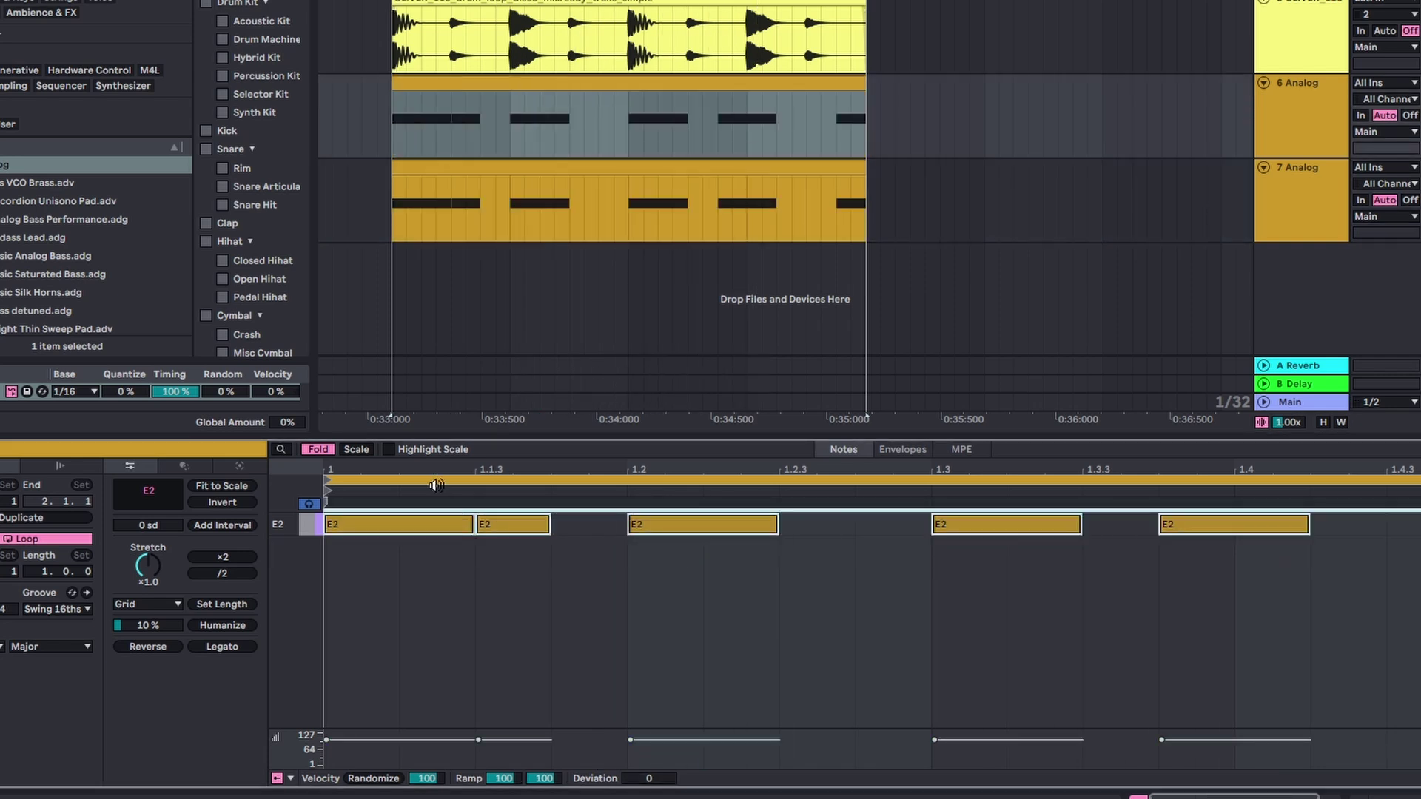
{"action": "key", "text": "Right"}
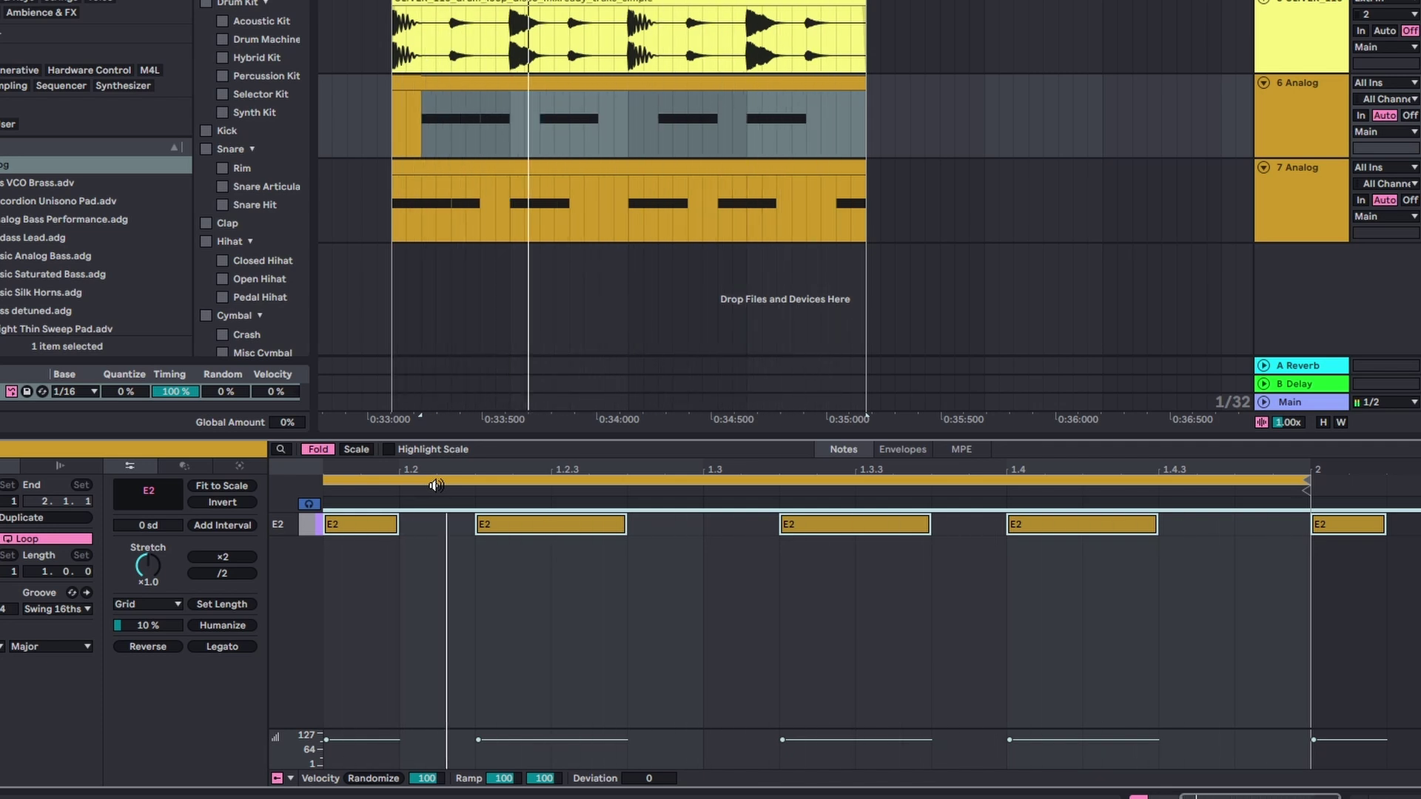
{"action": "key", "text": "space"}
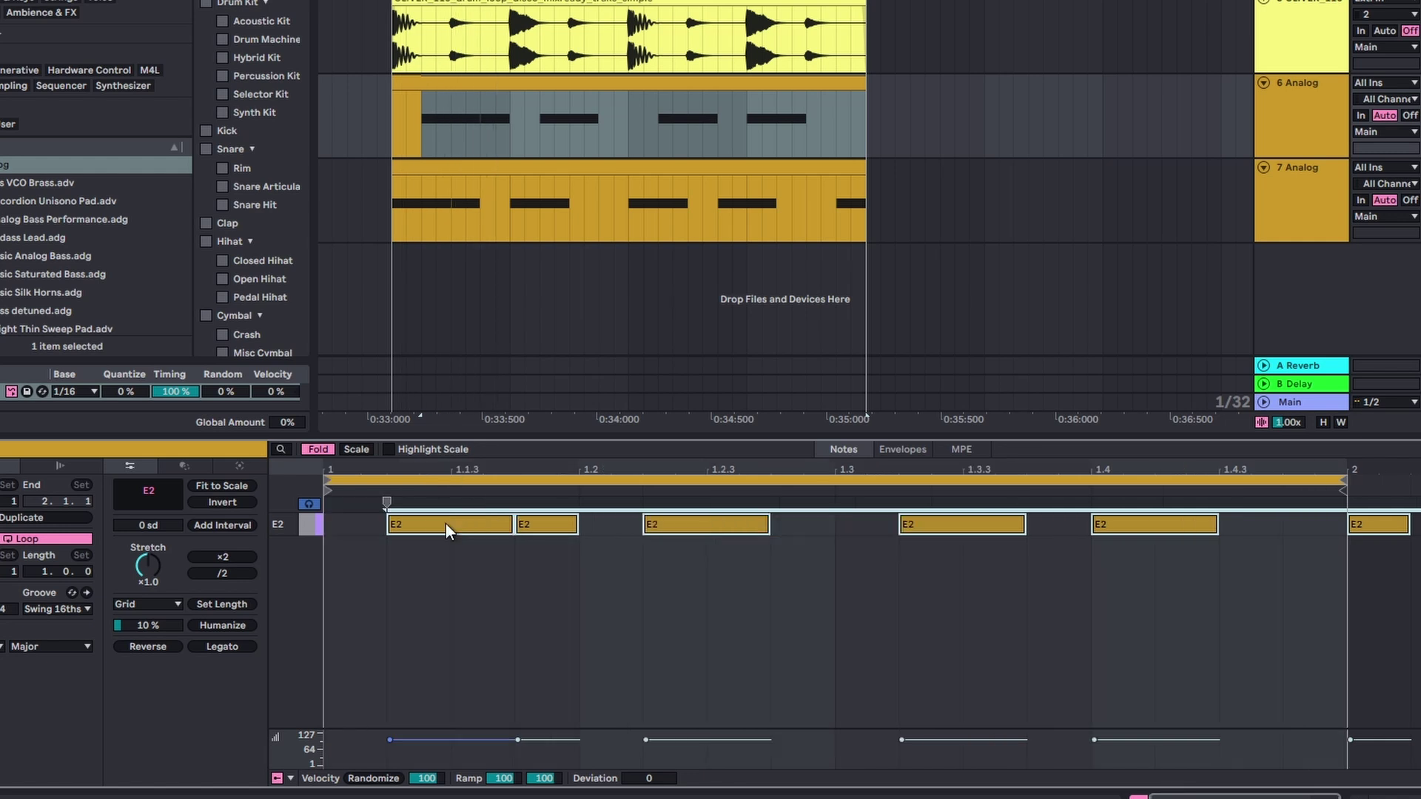
{"action": "left_click", "coordinate": [444, 522]}
{"action": "left_click_drag", "start_coordinate": [443, 527], "coordinate": [377, 526]}
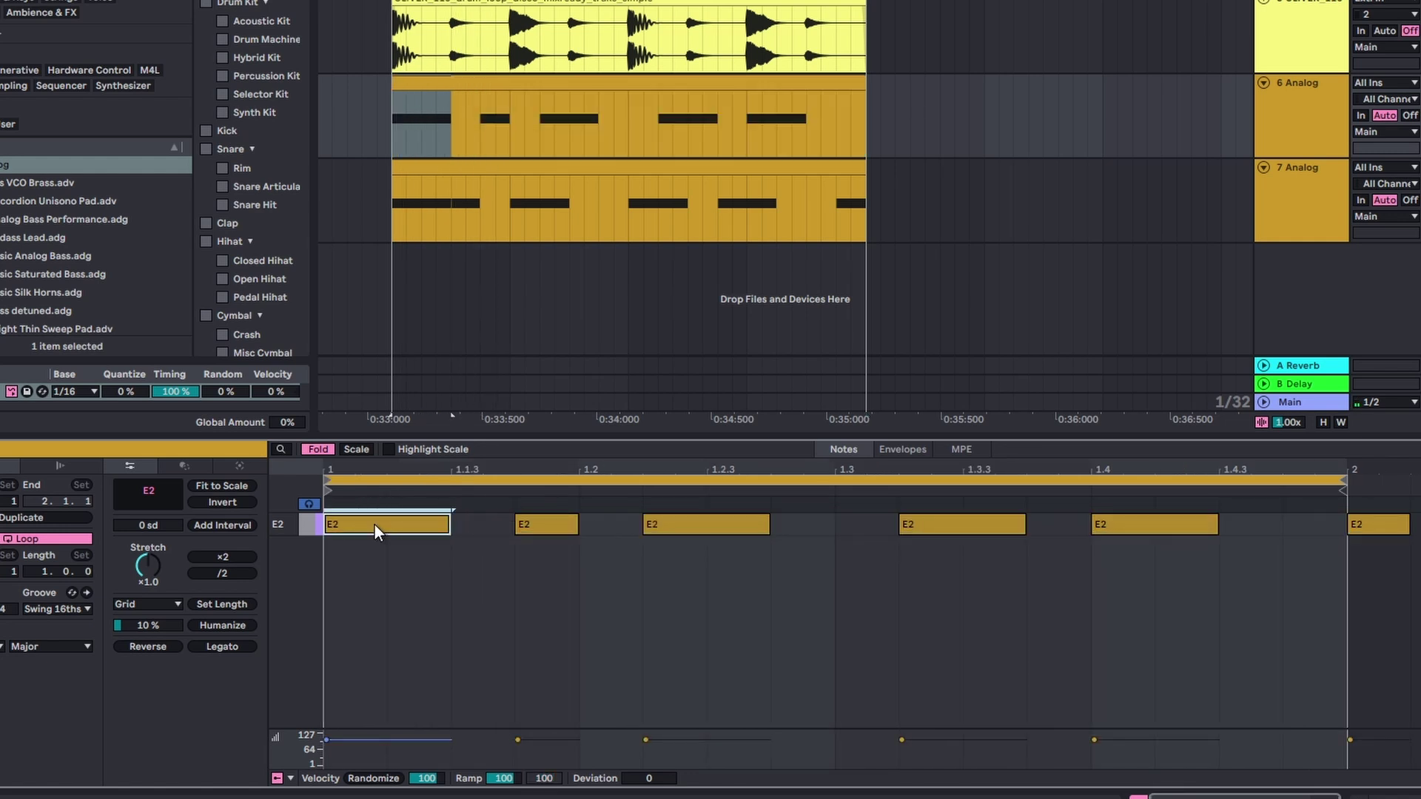
{"action": "key", "text": "space"}
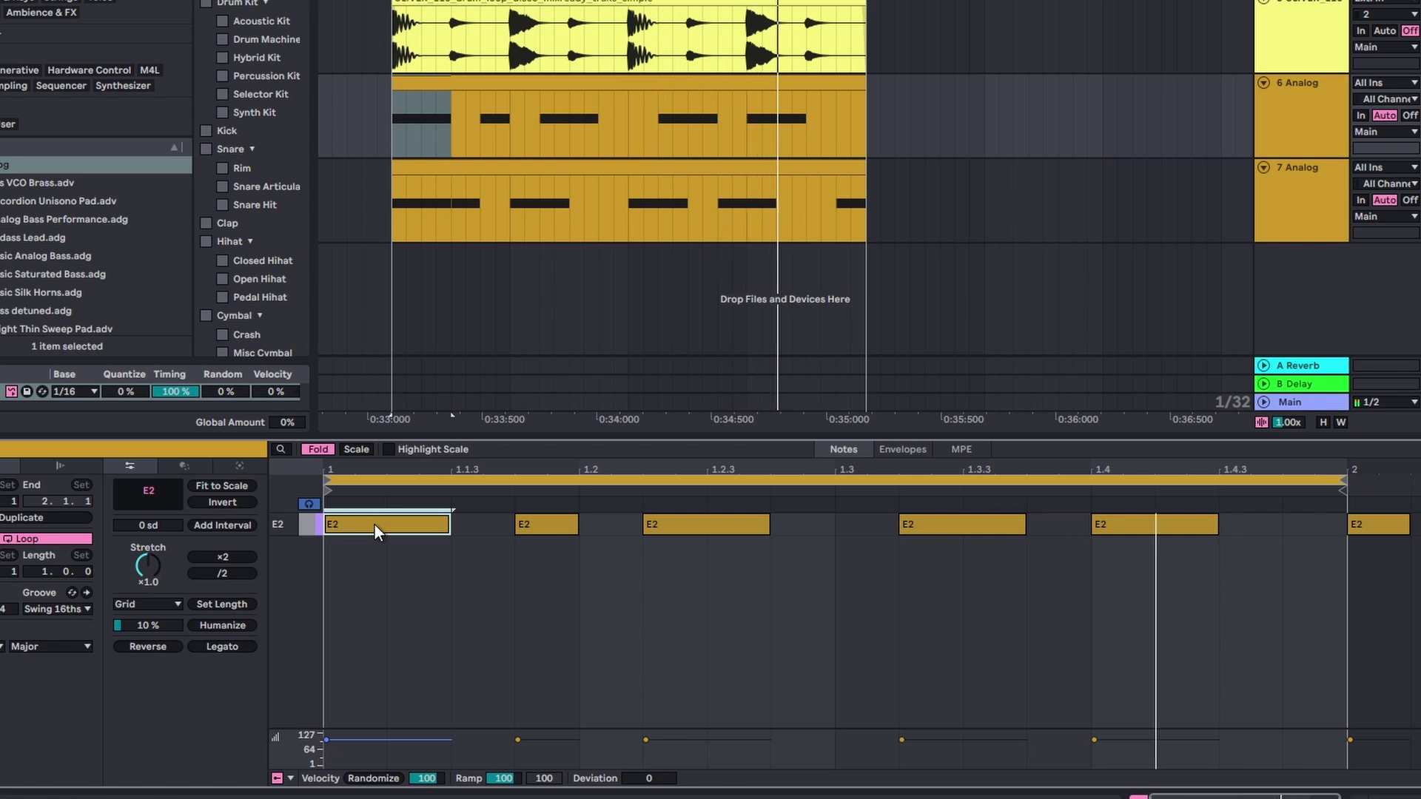
Set the first filter of track 6's Analog synth to frequency 235 and resonance 37%.
{"action": "left_click", "coordinate": [1282, 137]}
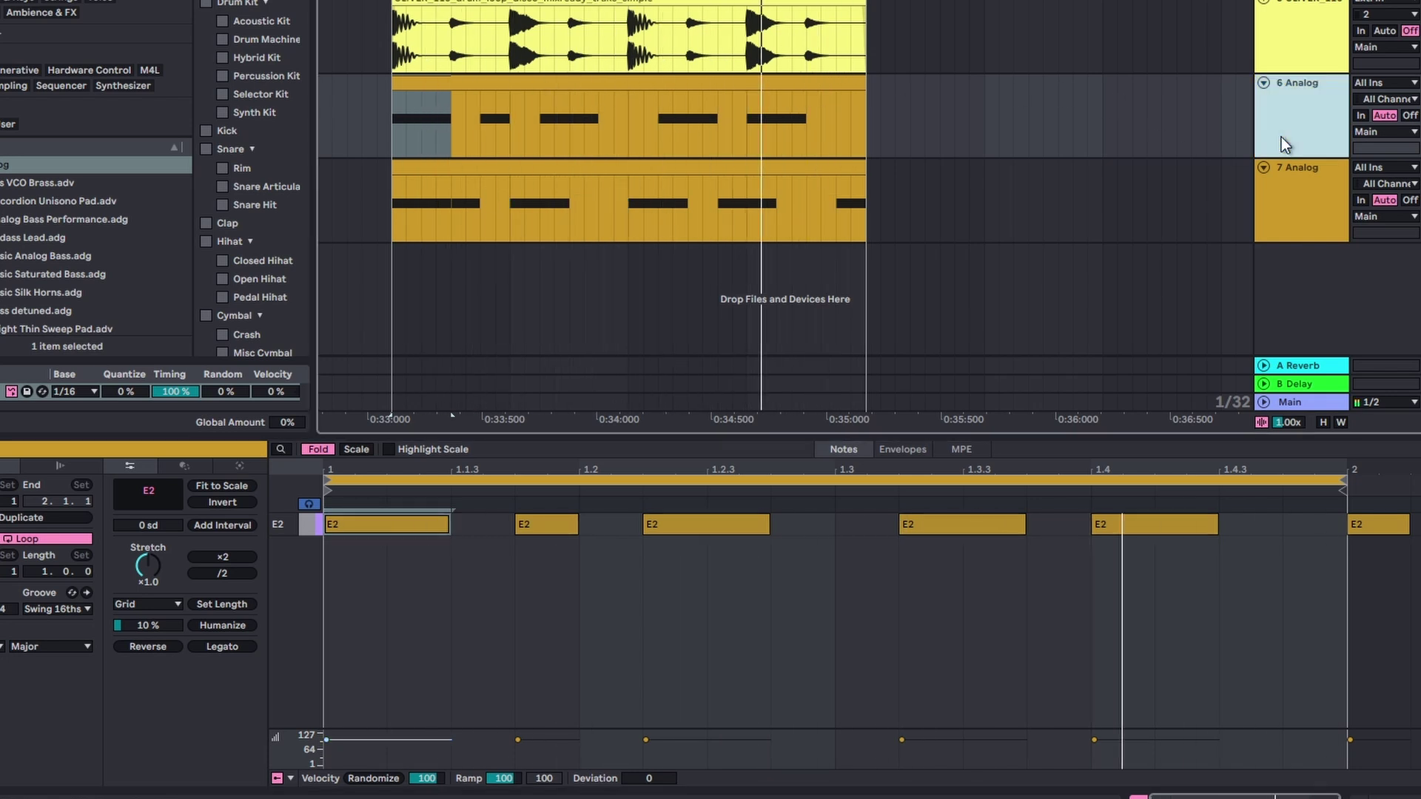
{"action": "key", "text": "shift+Tab"}
{"action": "left_click_drag", "start_coordinate": [347, 649], "coordinate": [346, 629]}
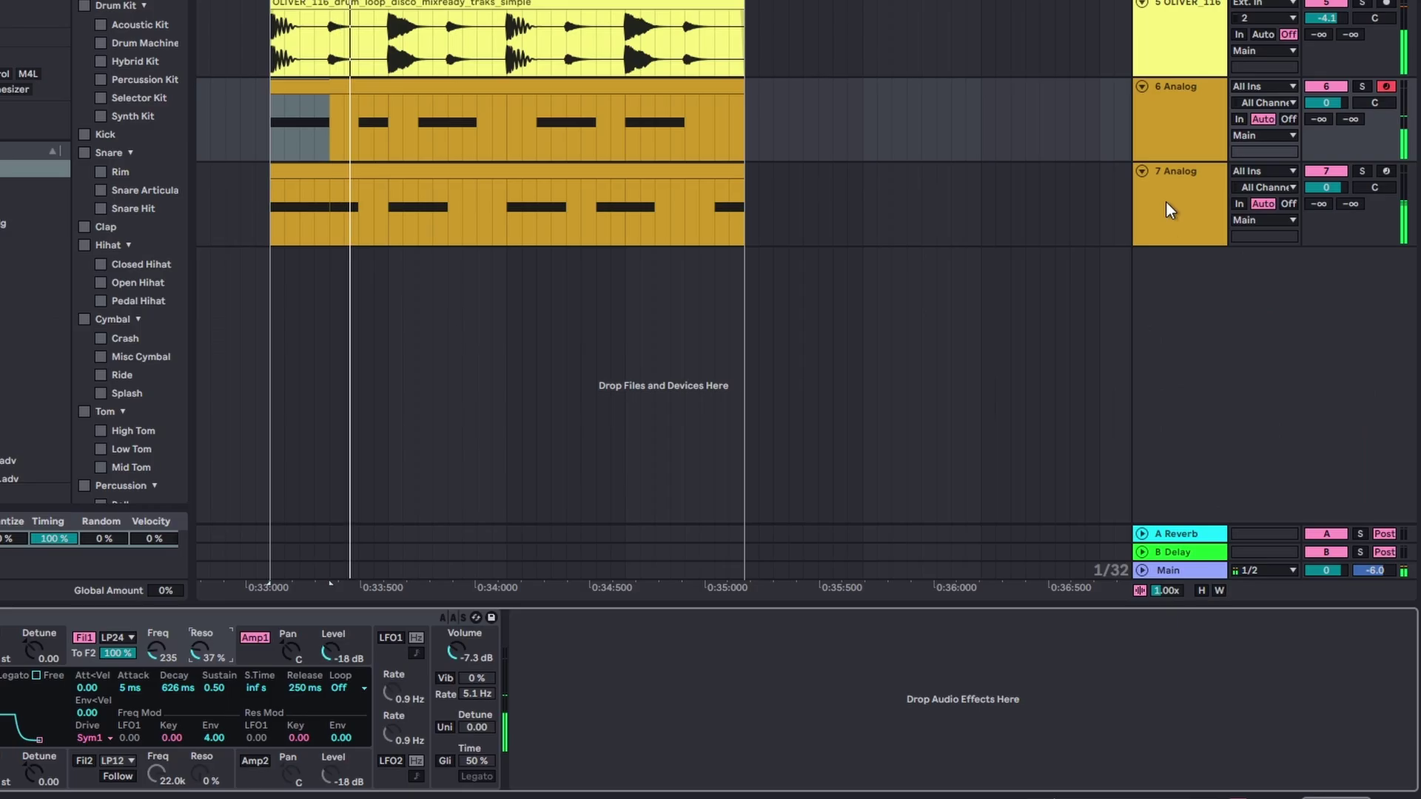
Duplicate track 6 and add a sixteenth-long E3 note on the last sixteenth of the copied clip.
{"action": "right_click", "coordinate": [1171, 139]}
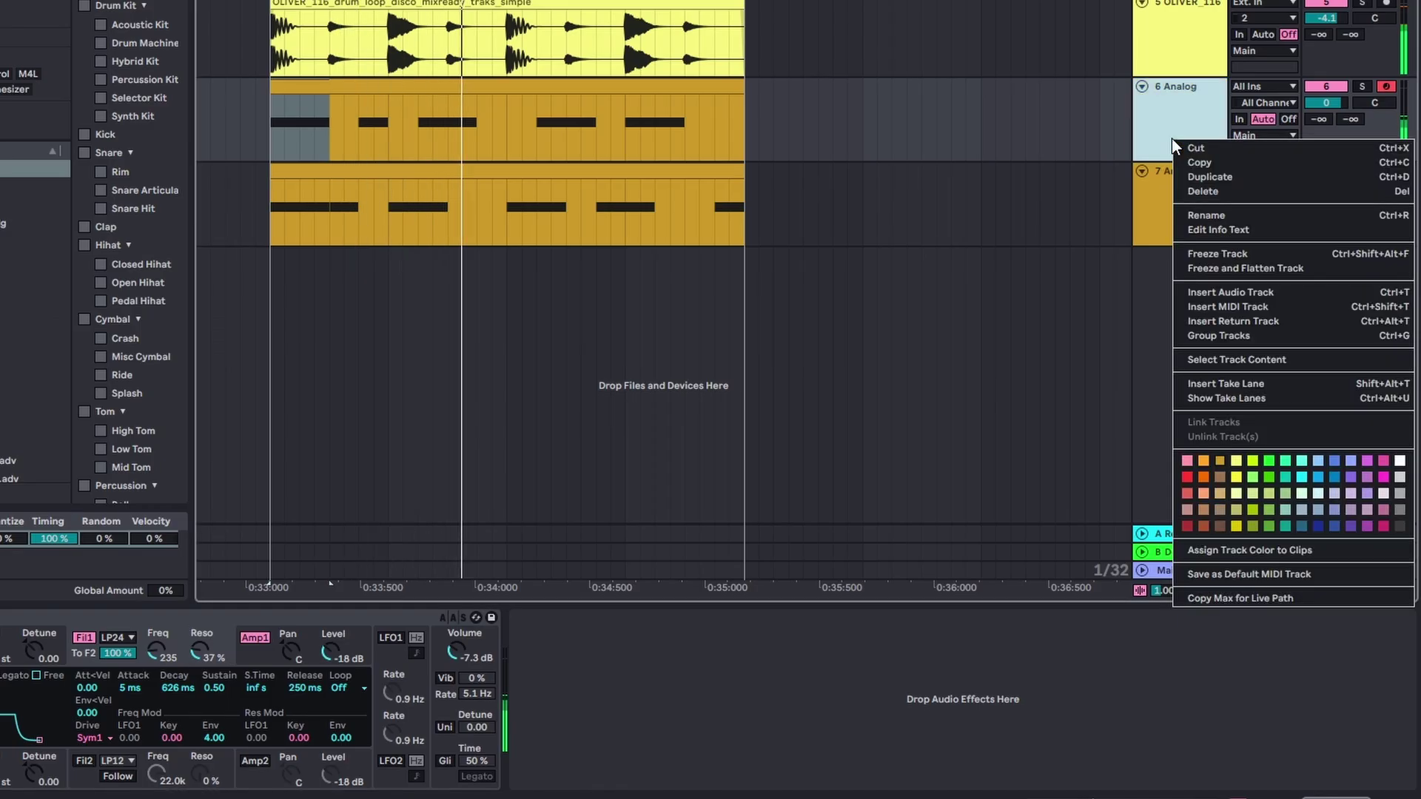
{"action": "left_click", "coordinate": [1195, 169]}
{"action": "double_click", "coordinate": [581, 165]}
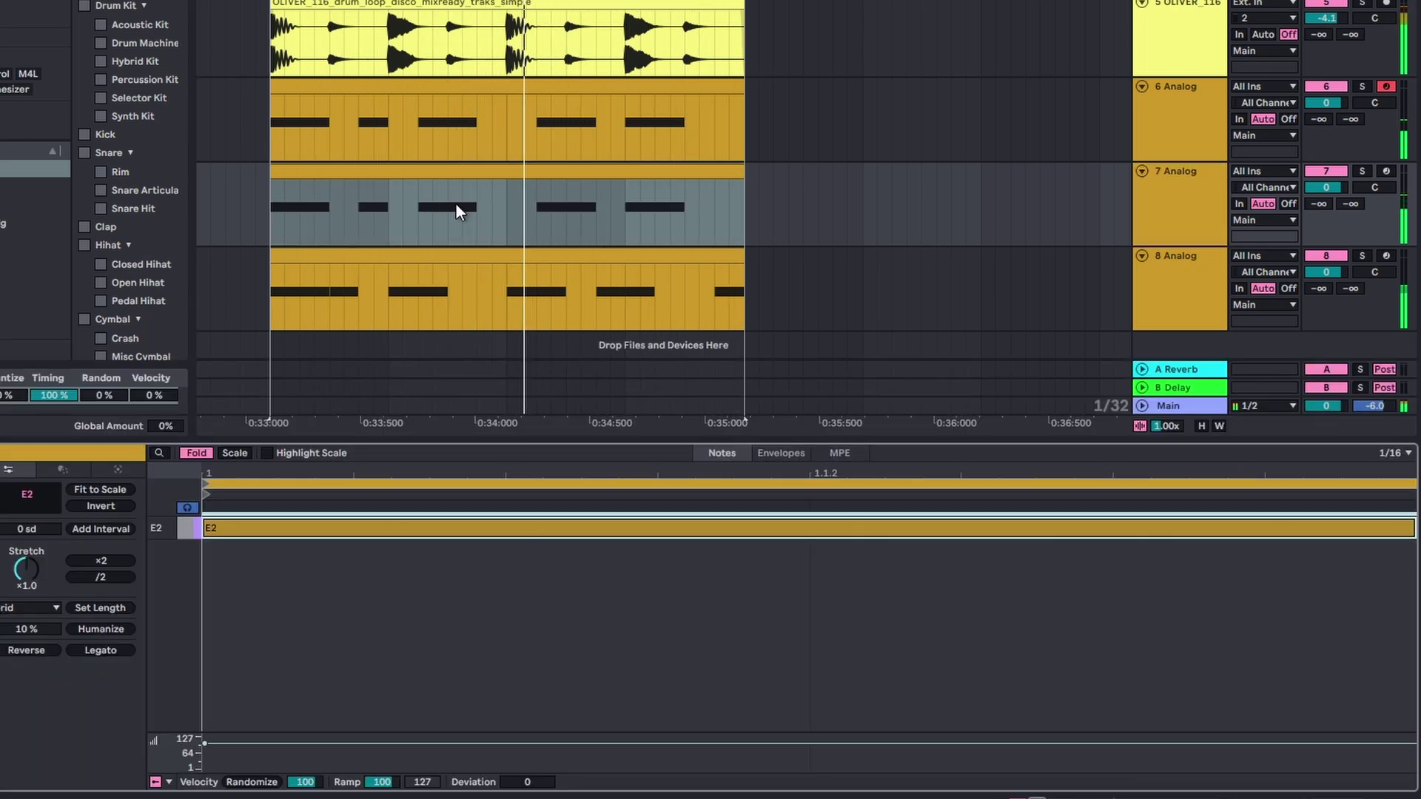
{"action": "left_click", "coordinate": [458, 174]}
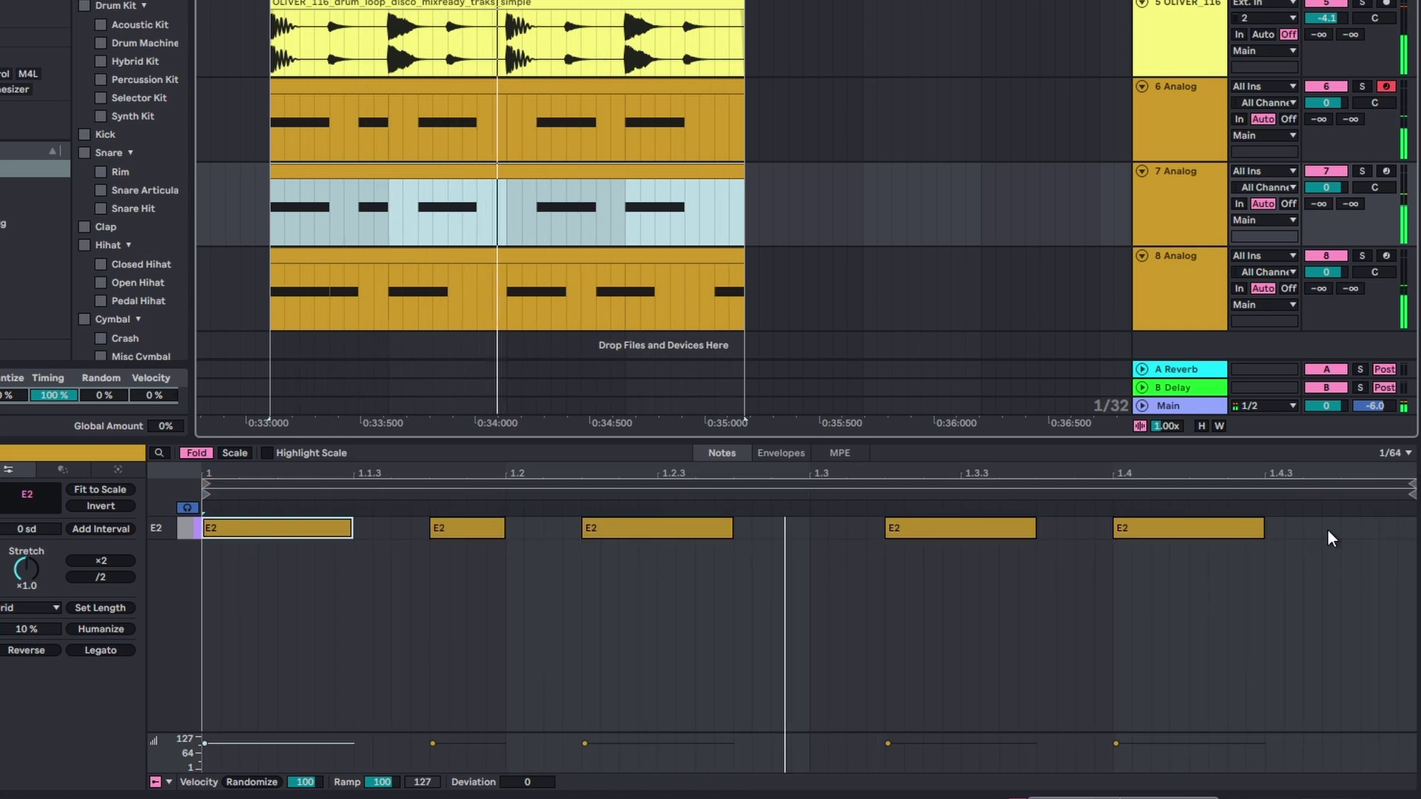
{"action": "double_click", "coordinate": [1369, 530]}
{"action": "mouse_move", "coordinate": [1374, 538]}
{"action": "left_mouse_down"}
{"action": "mouse_move", "coordinate": [1394, 537]}
{"action": "mouse_move", "coordinate": [1374, 511]}
{"action": "left_mouse_up"}
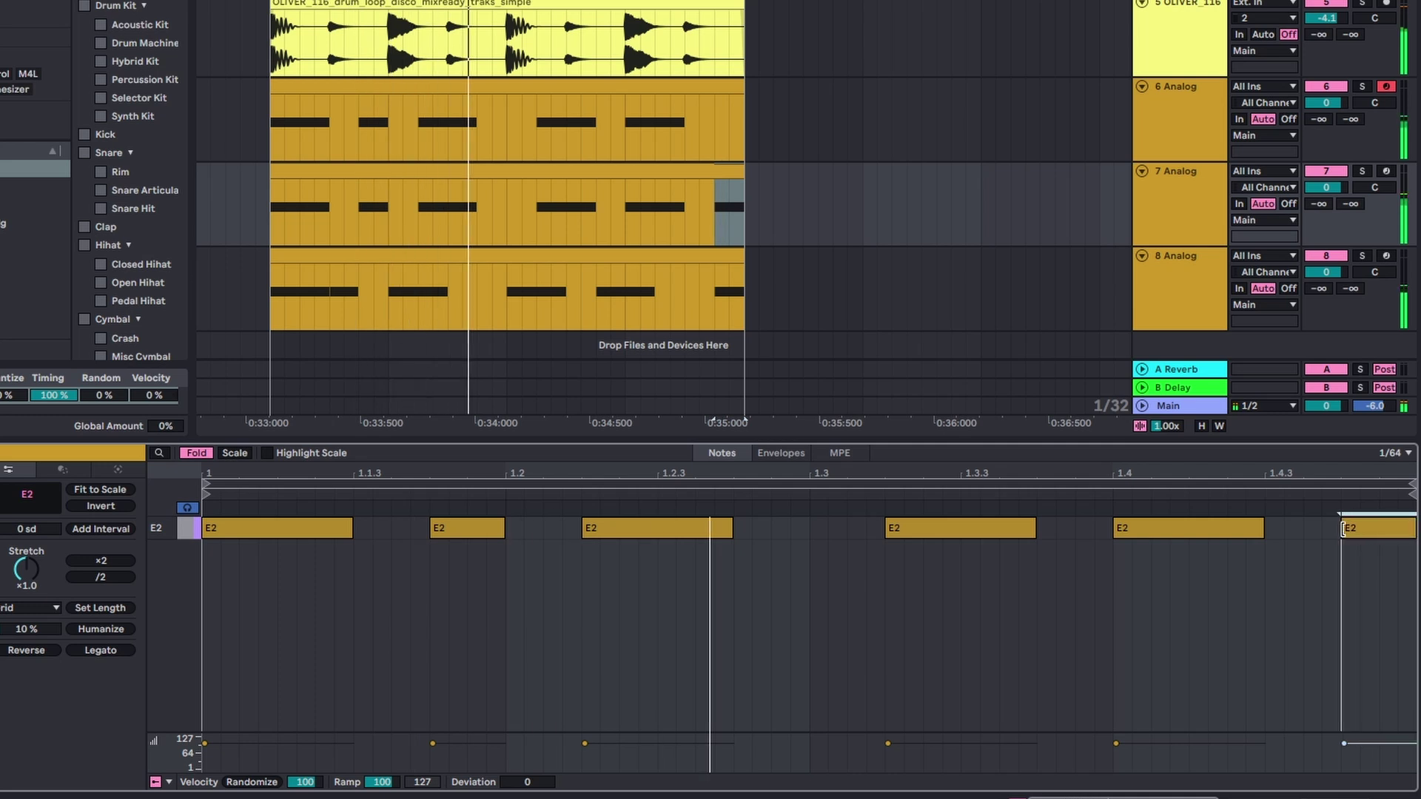
Pan track 7 to 14L and chop all notes in its clip on the 1/16 grid.
{"action": "left_click", "coordinate": [307, 528]}
{"action": "key", "text": "ctrl+a"}
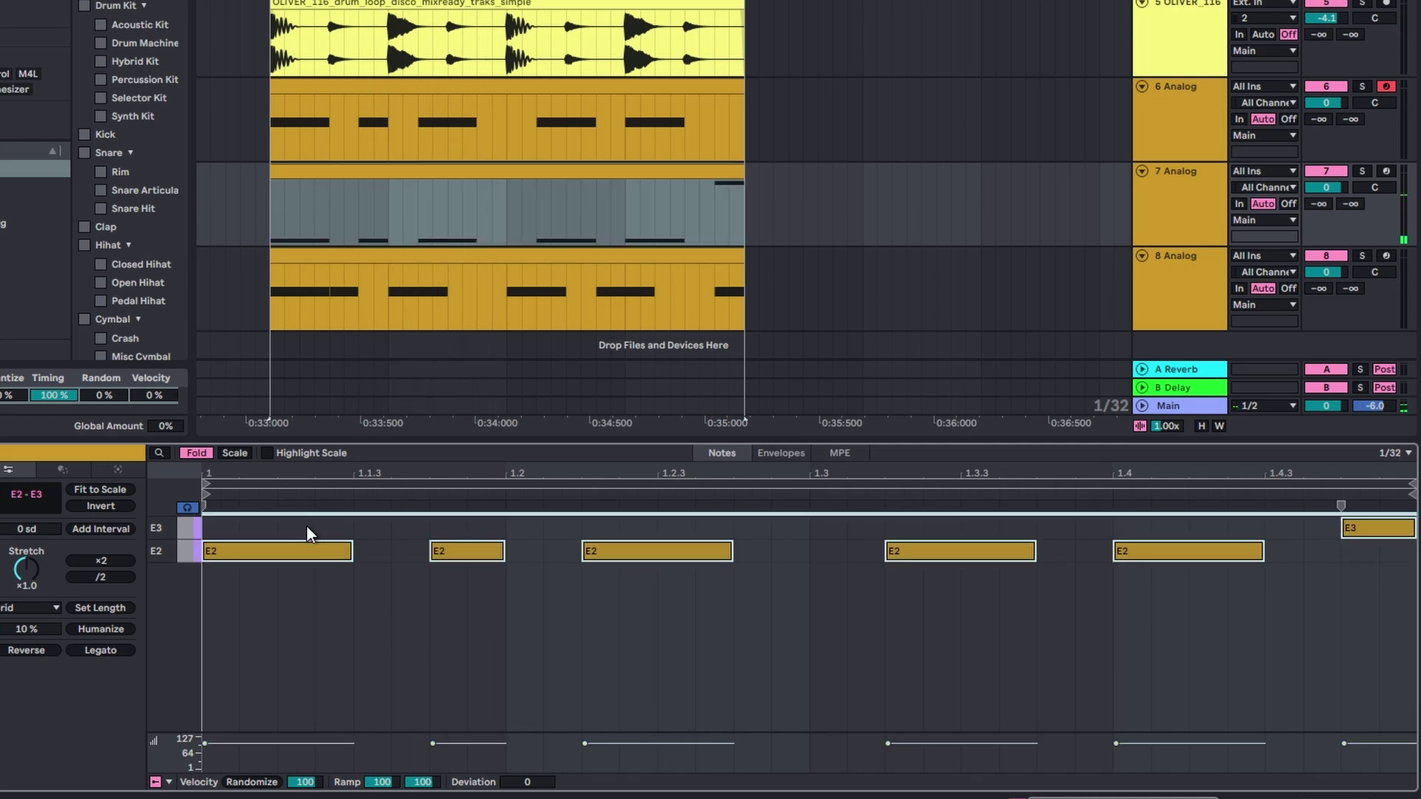
{"action": "left_click_drag", "start_coordinate": [1380, 191], "coordinate": [1381, 196]}
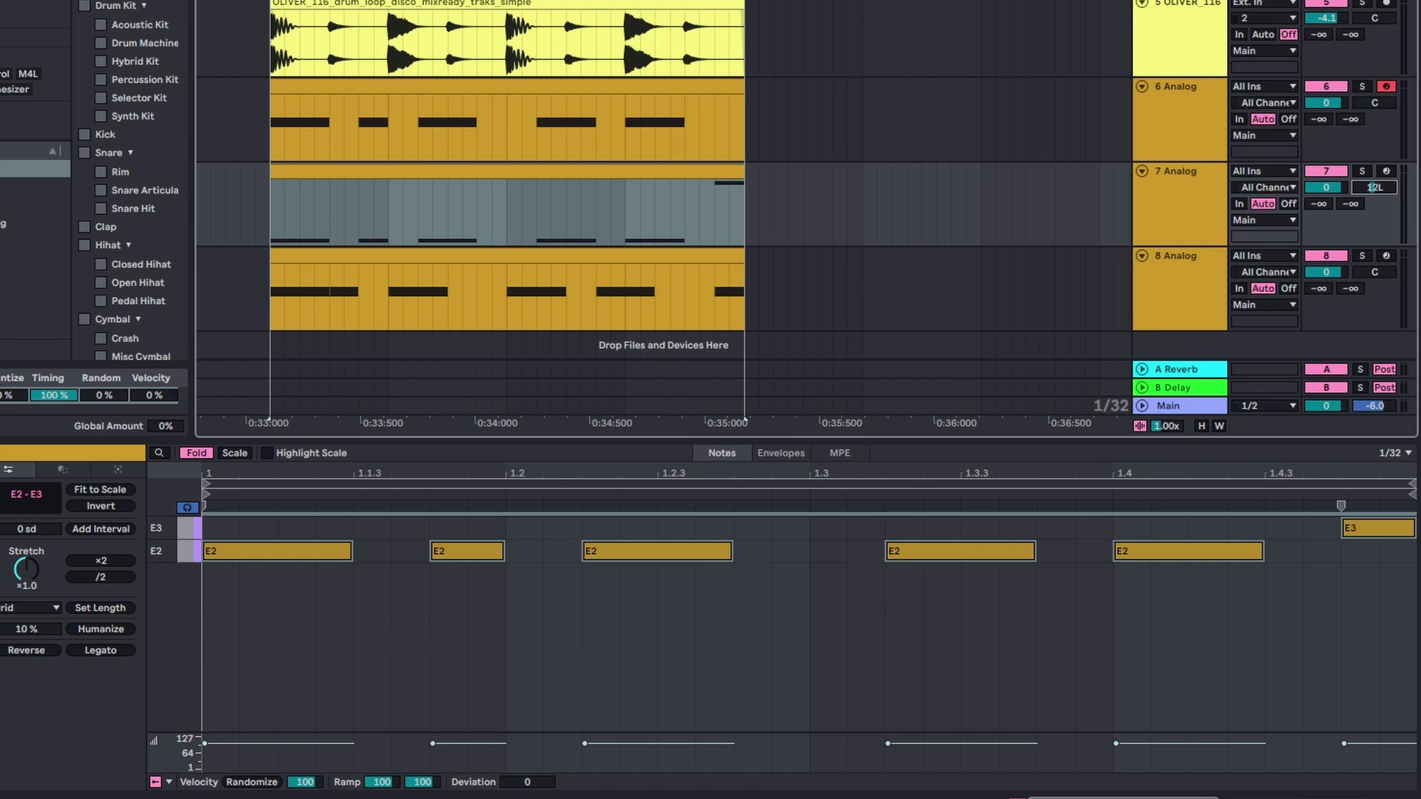
{"action": "left_click", "coordinate": [294, 585]}
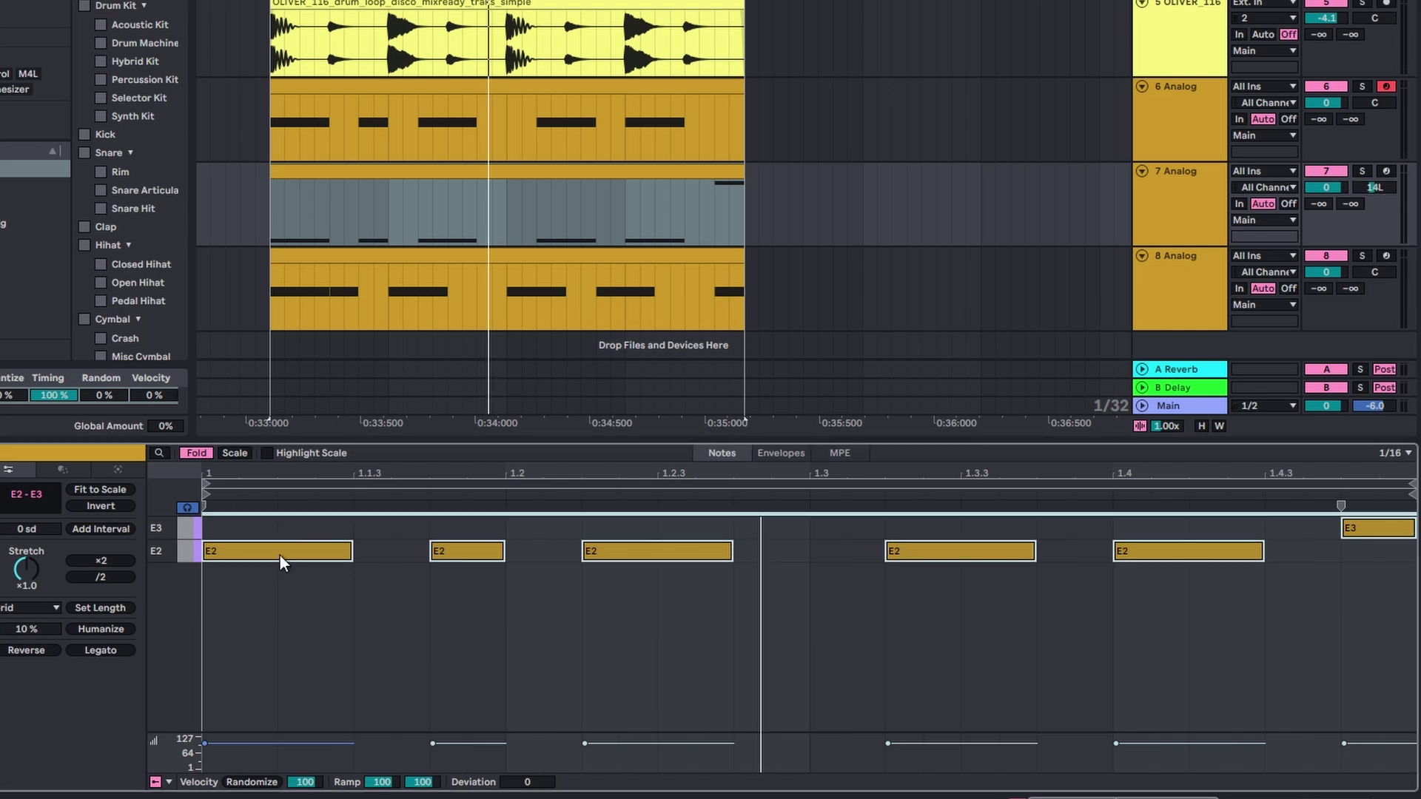
{"action": "right_click", "coordinate": [278, 555]}
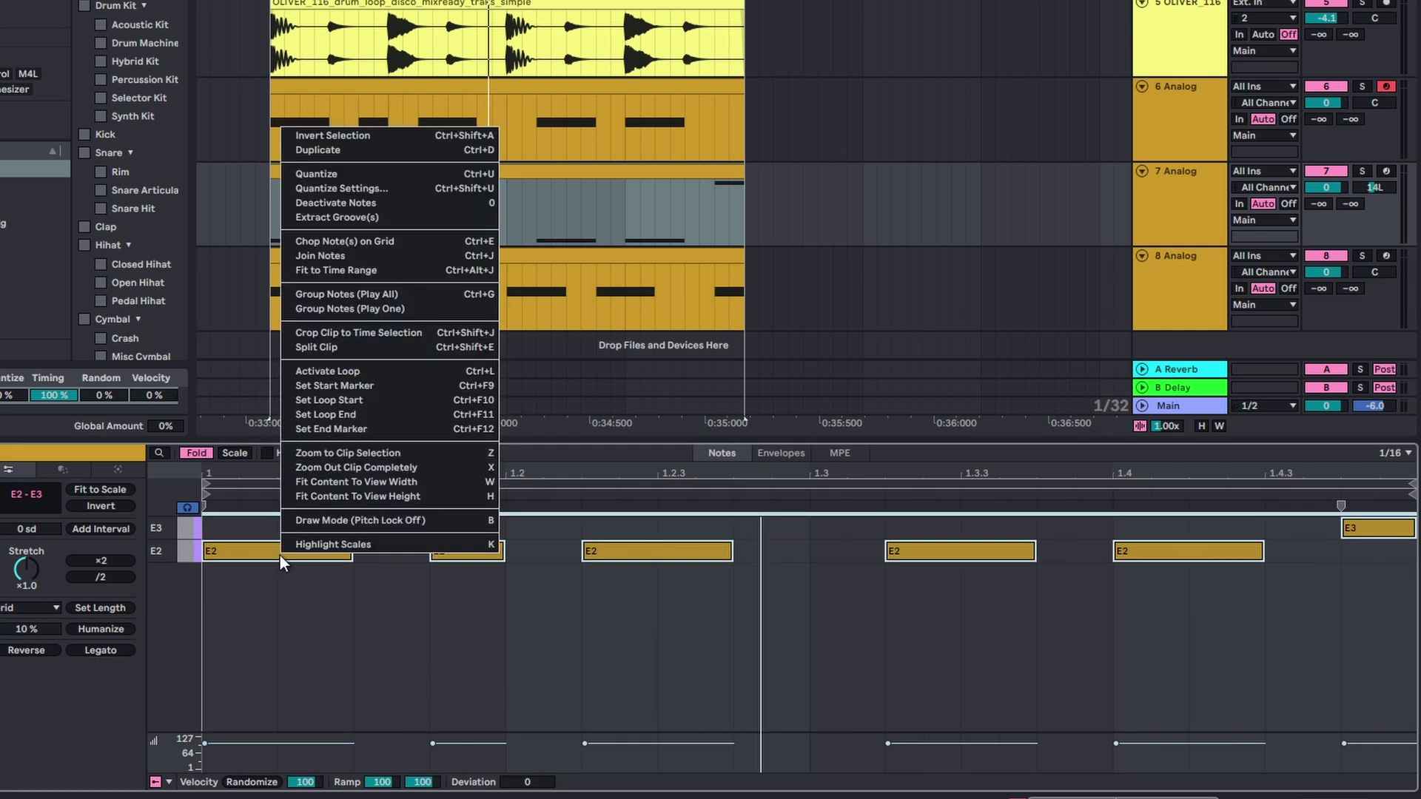
{"action": "left_click", "coordinate": [342, 239]}
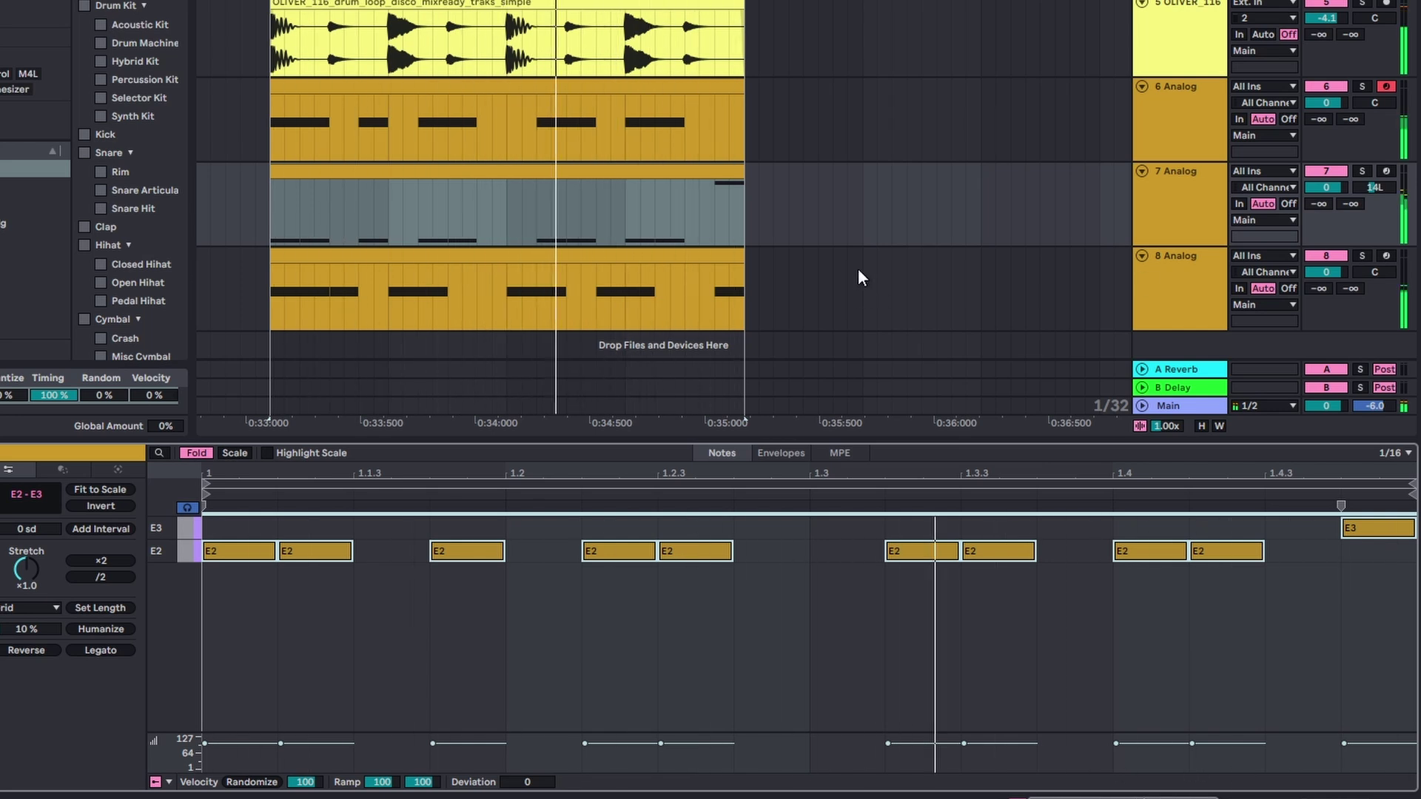
Raise the filter resonance of track 7's Analog synth and increase the track's send to the B Delay return.
{"action": "key", "text": "shift+Tab"}
{"action": "left_click_drag", "start_coordinate": [200, 656], "coordinate": [200, 645]}
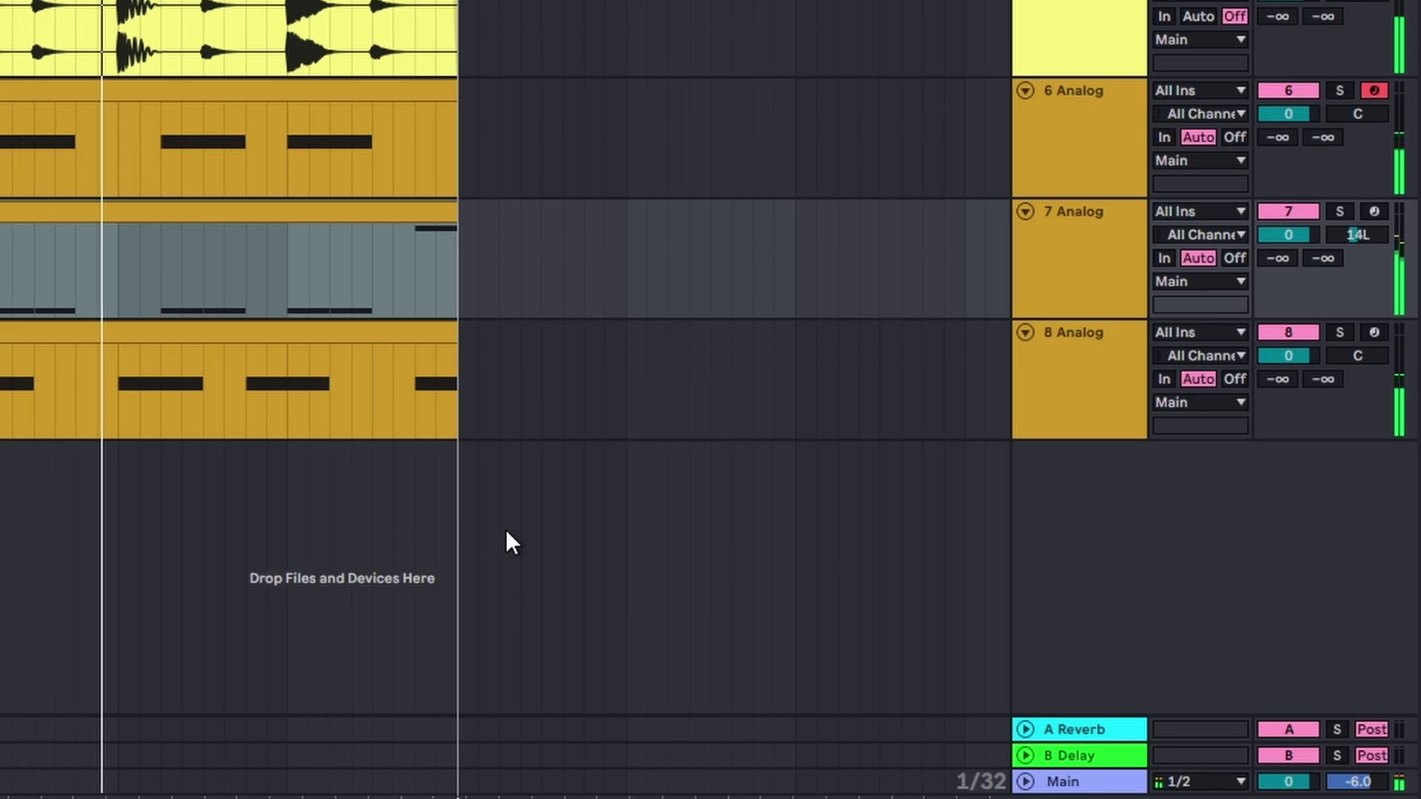
{"action": "left_click", "coordinate": [1067, 759]}
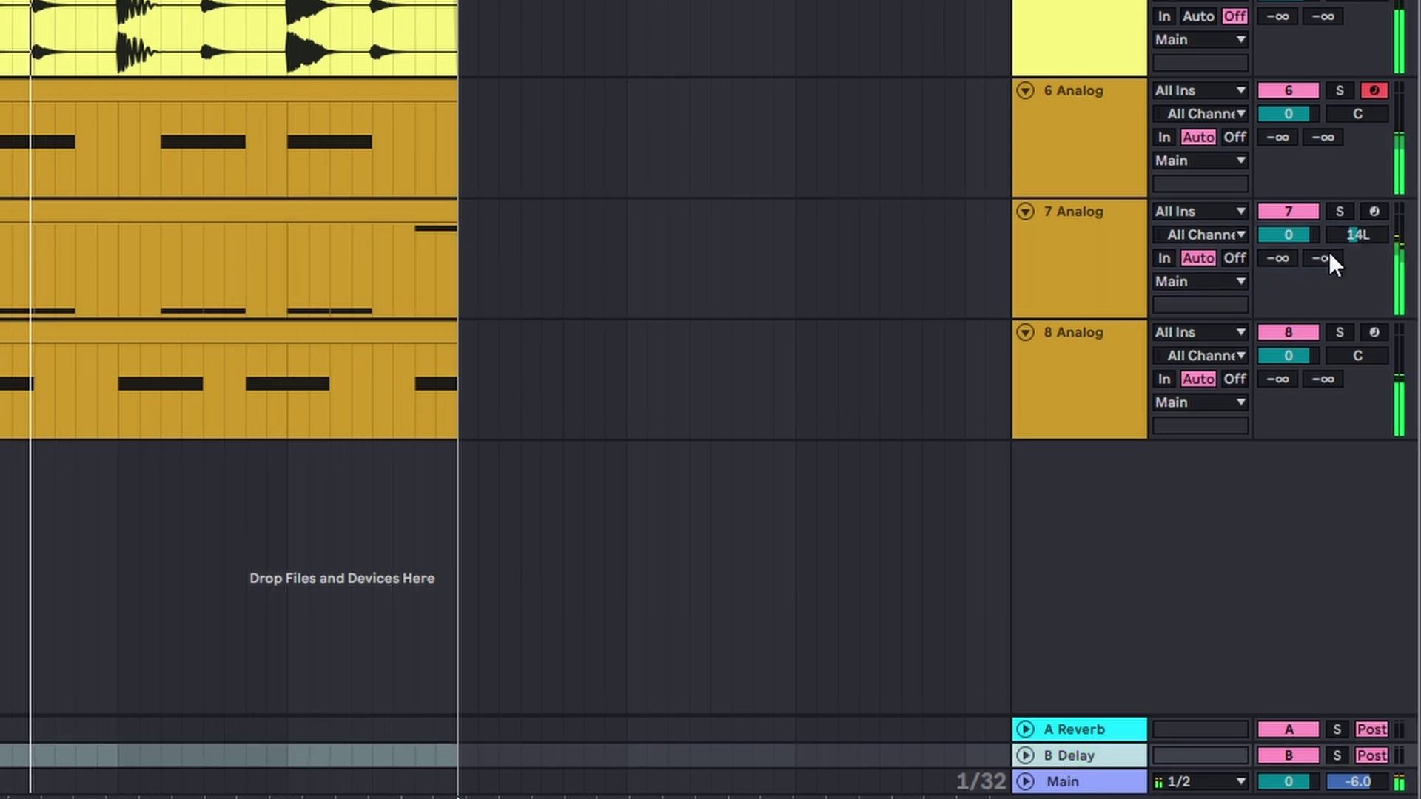
{"action": "left_click_drag", "start_coordinate": [1330, 251], "coordinate": [1329, 204]}
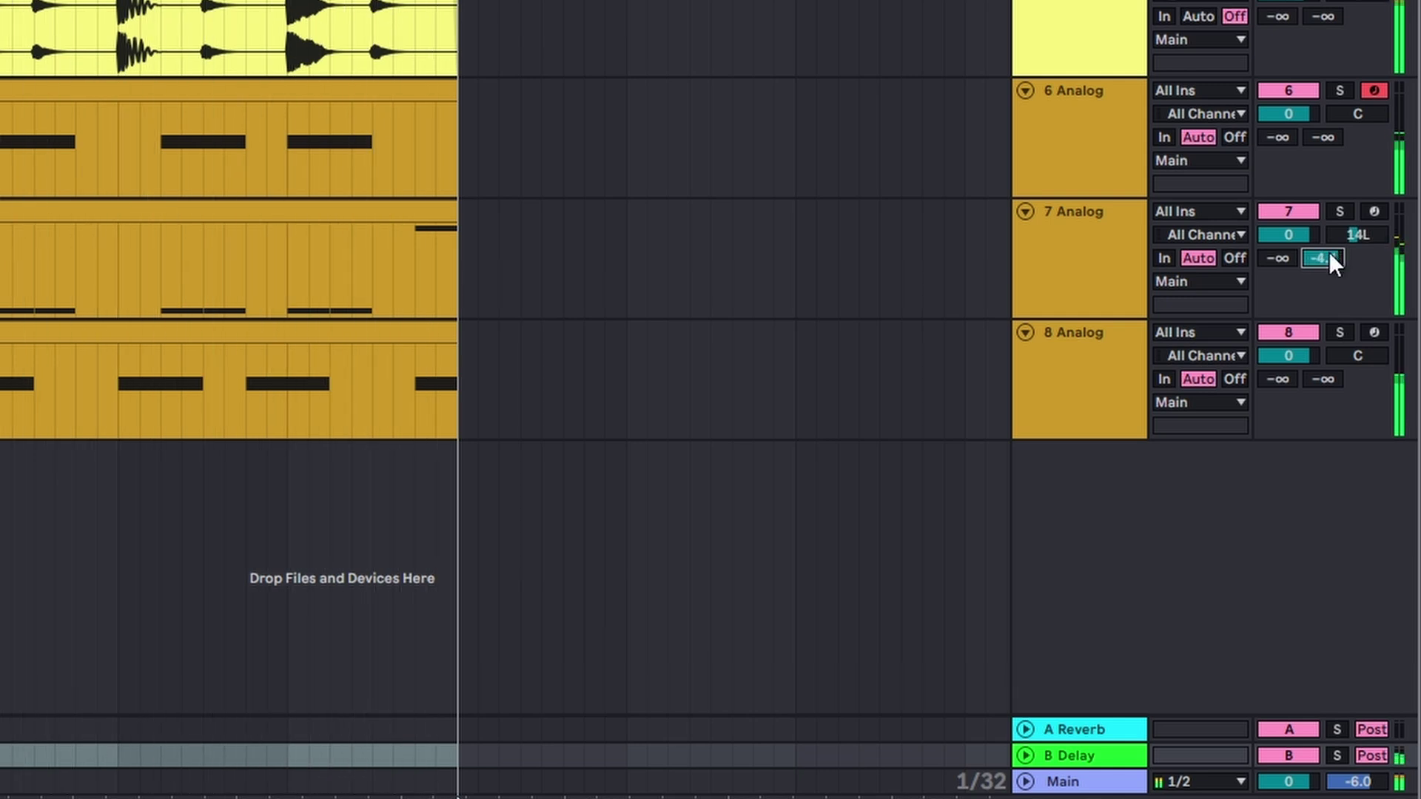
{"action": "left_click_drag", "start_coordinate": [1329, 252], "coordinate": [1329, 243]}
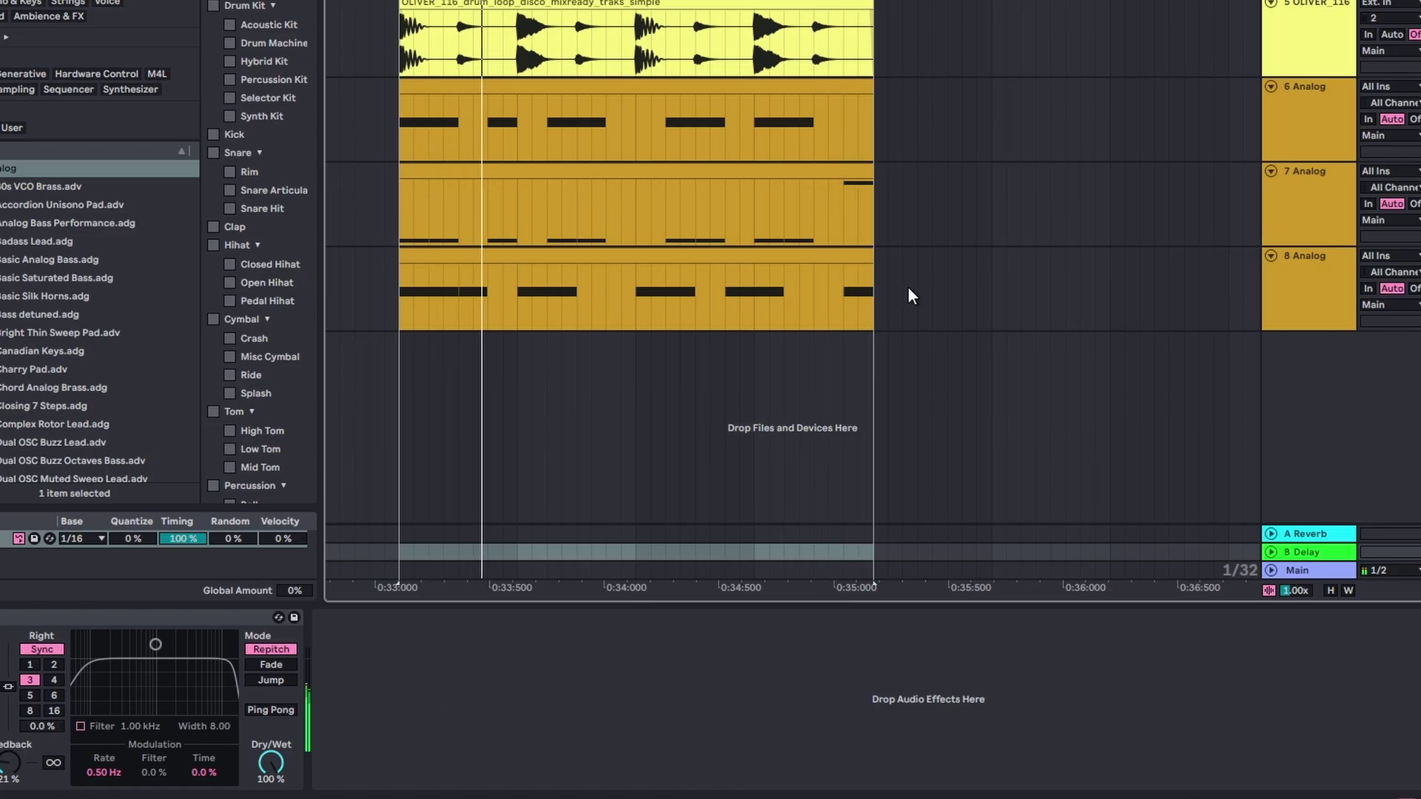
Duplicate track 6 again and select the copied clip on the new track 7.
{"action": "left_click", "coordinate": [909, 288]}
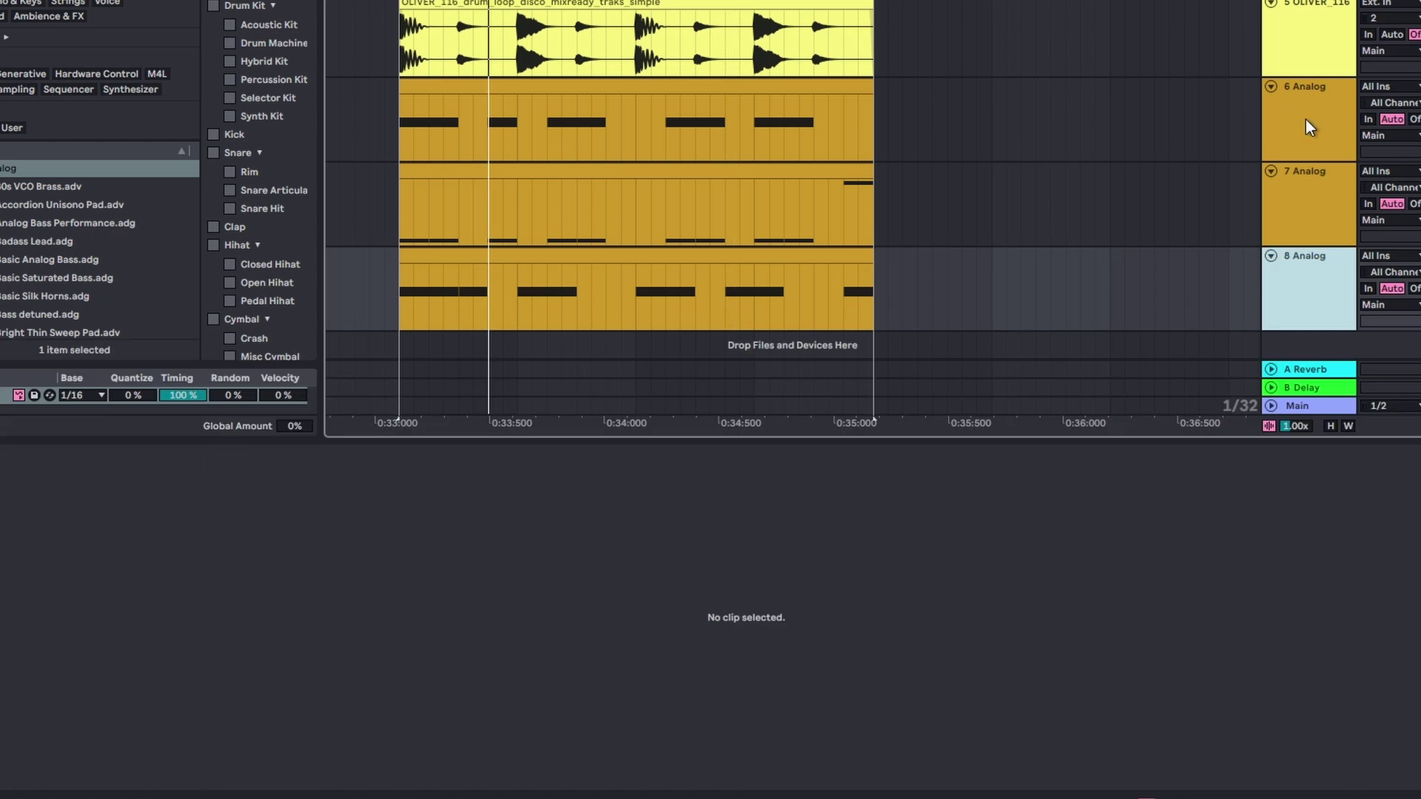
{"action": "right_click", "coordinate": [1306, 125]}
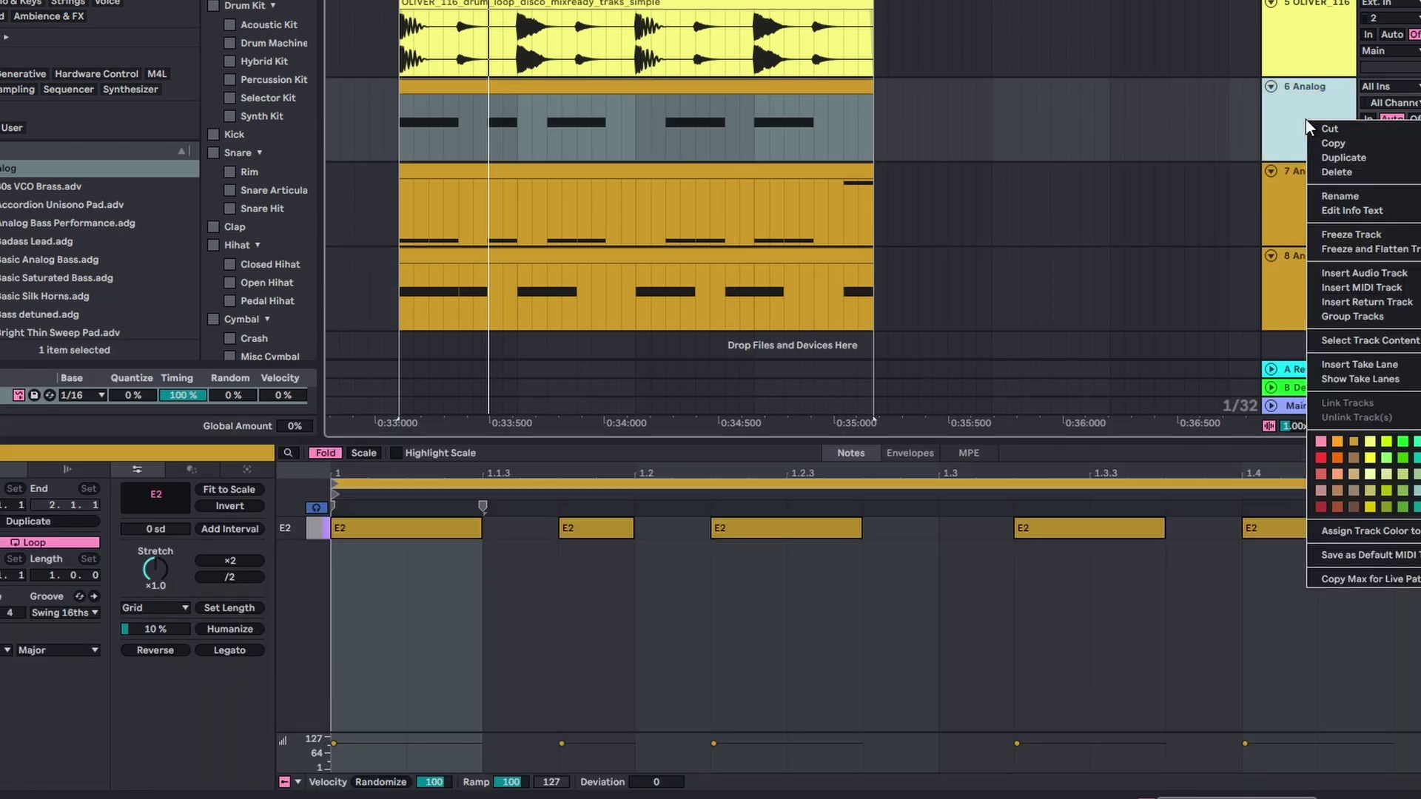
{"action": "left_click", "coordinate": [1342, 156]}
{"action": "left_click", "coordinate": [732, 171]}
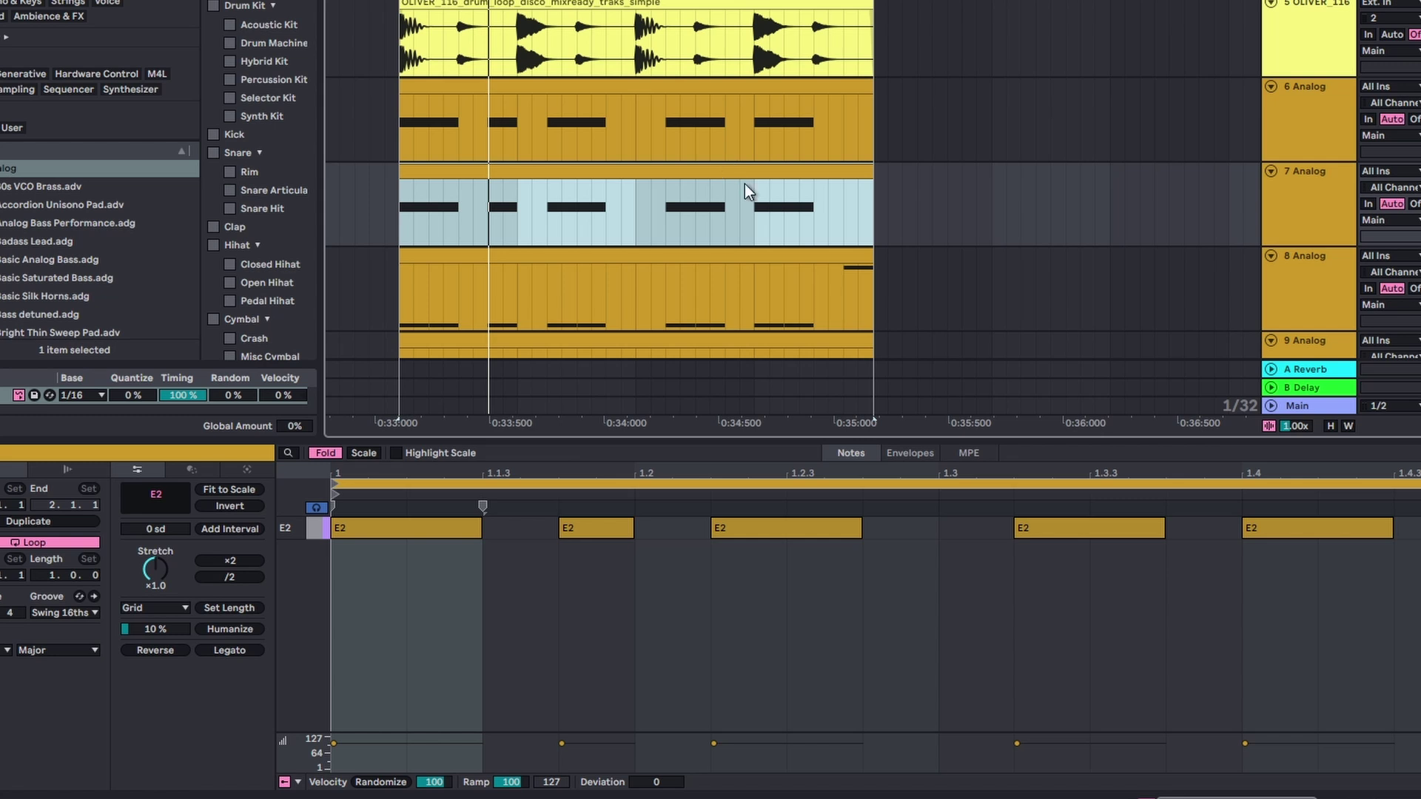
Choose M2TM Steps as the MIDI transformation for the copied clip's notes.
{"action": "left_click", "coordinate": [181, 468]}
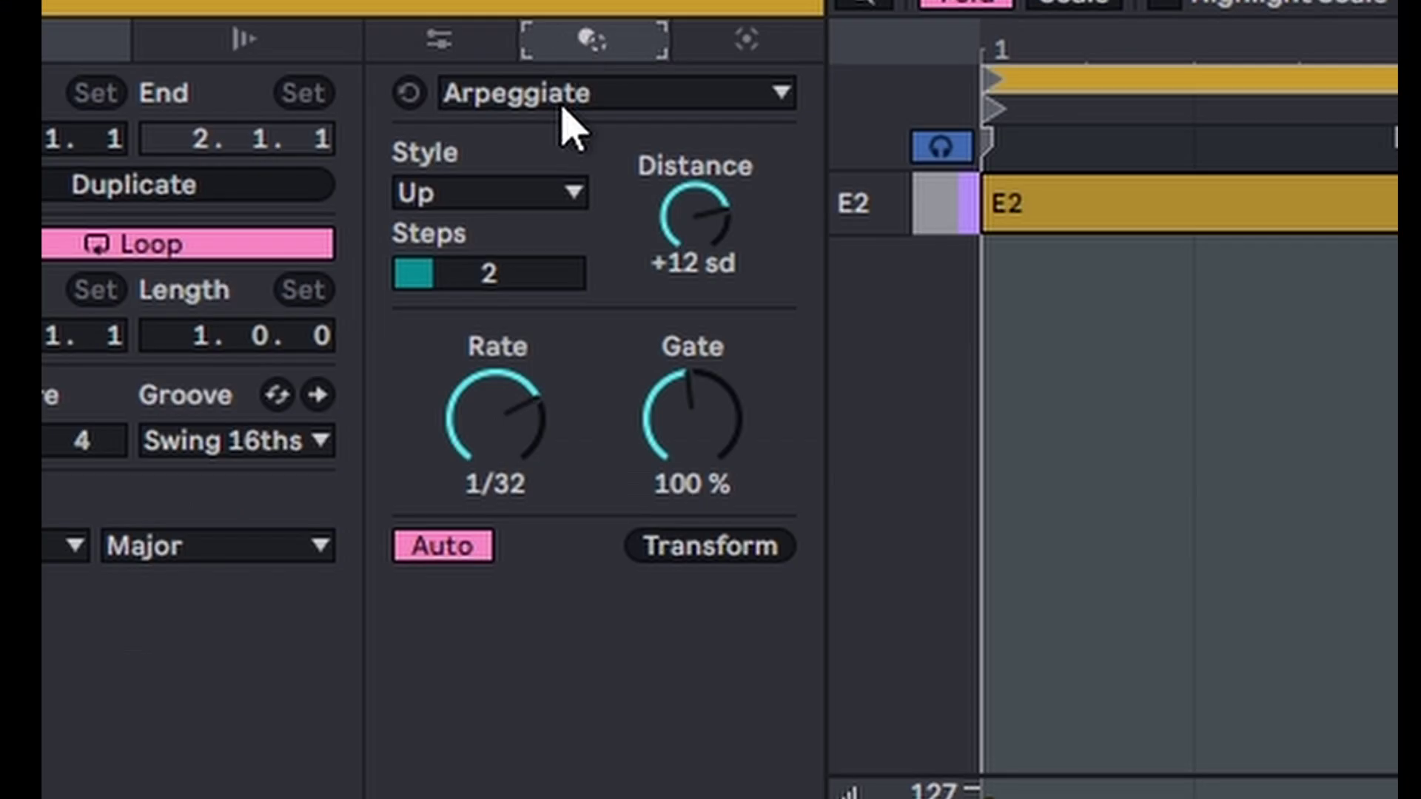
{"action": "left_click", "coordinate": [180, 492]}
{"action": "left_click", "coordinate": [569, 714]}
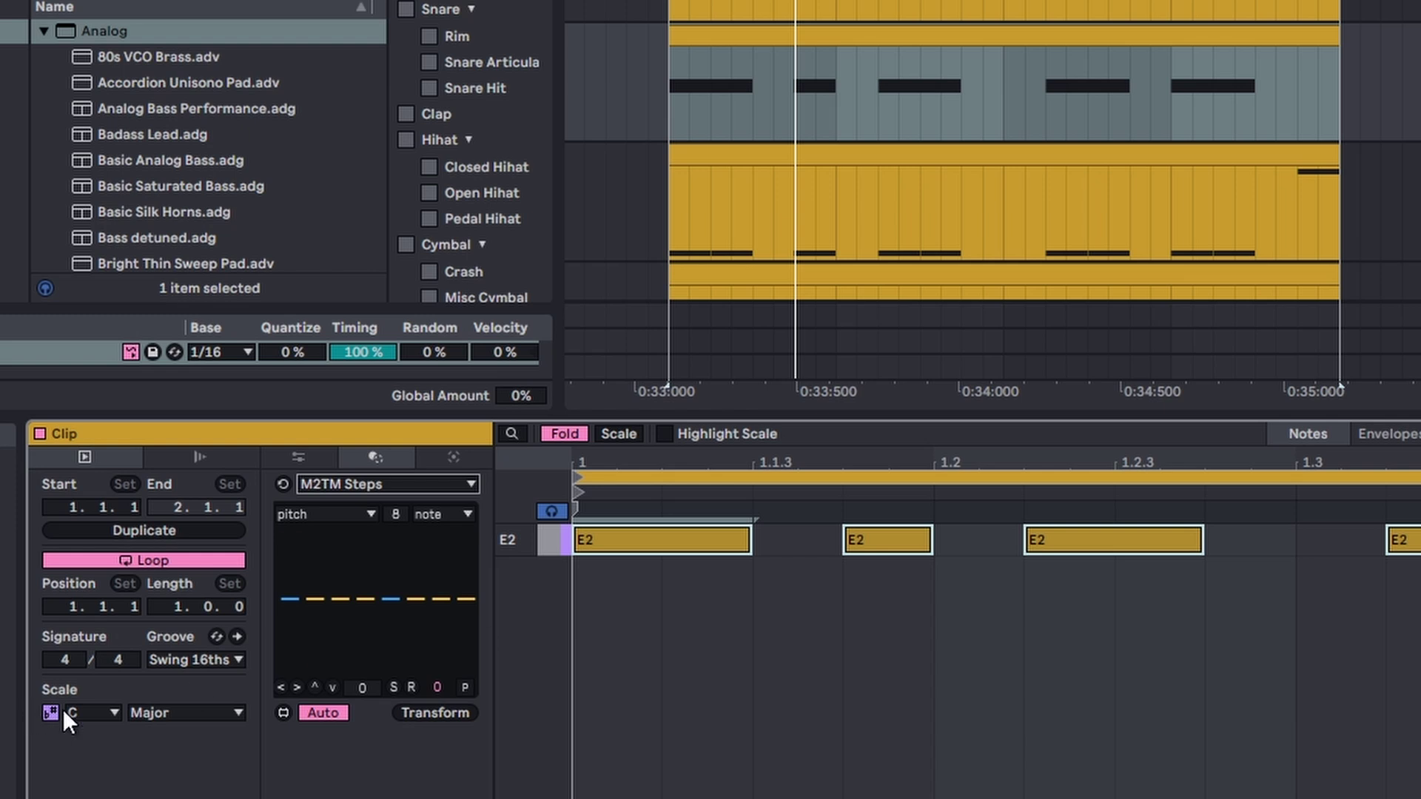
Set the clip's scale to E Minor.
{"action": "left_click", "coordinate": [80, 712]}
{"action": "left_click", "coordinate": [79, 556]}
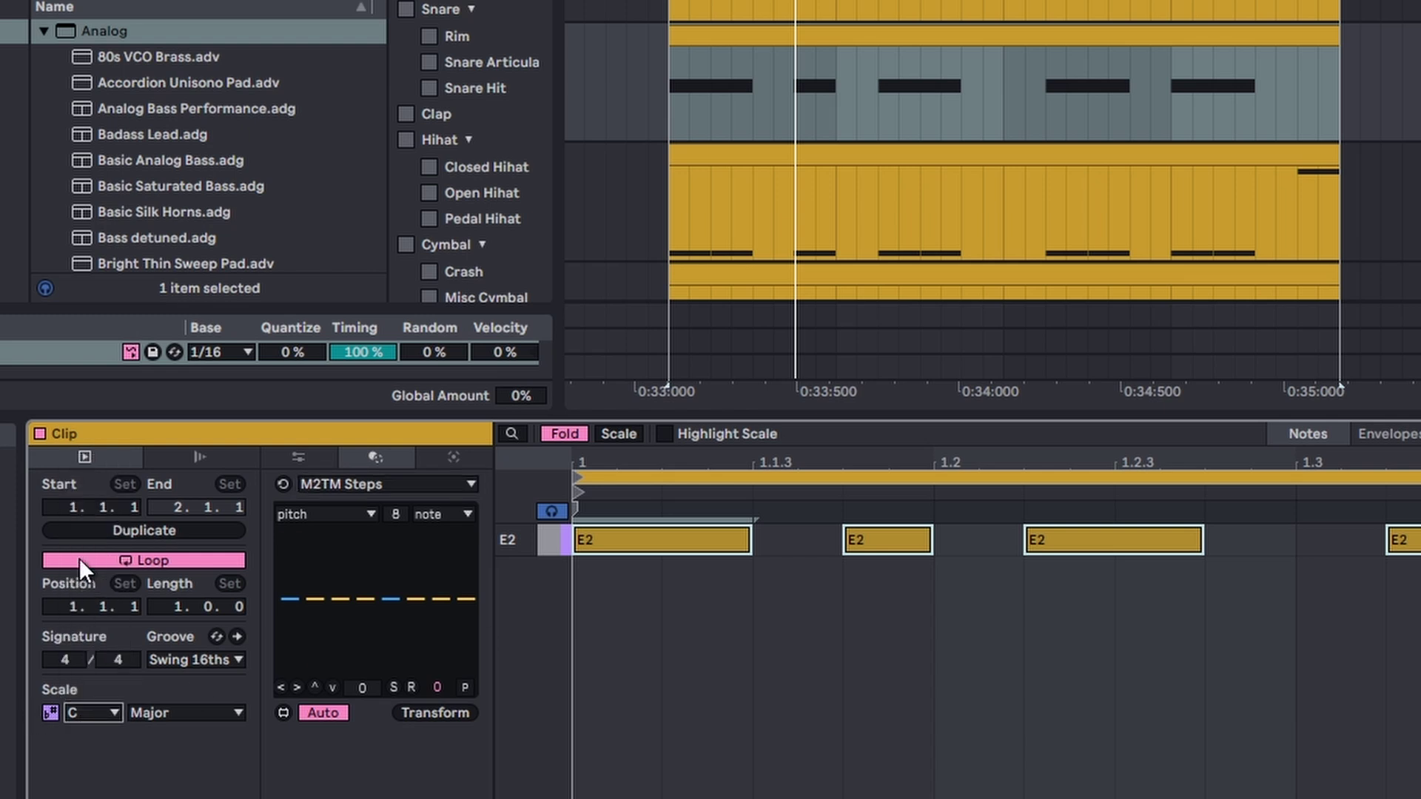
{"action": "left_click", "coordinate": [159, 713]}
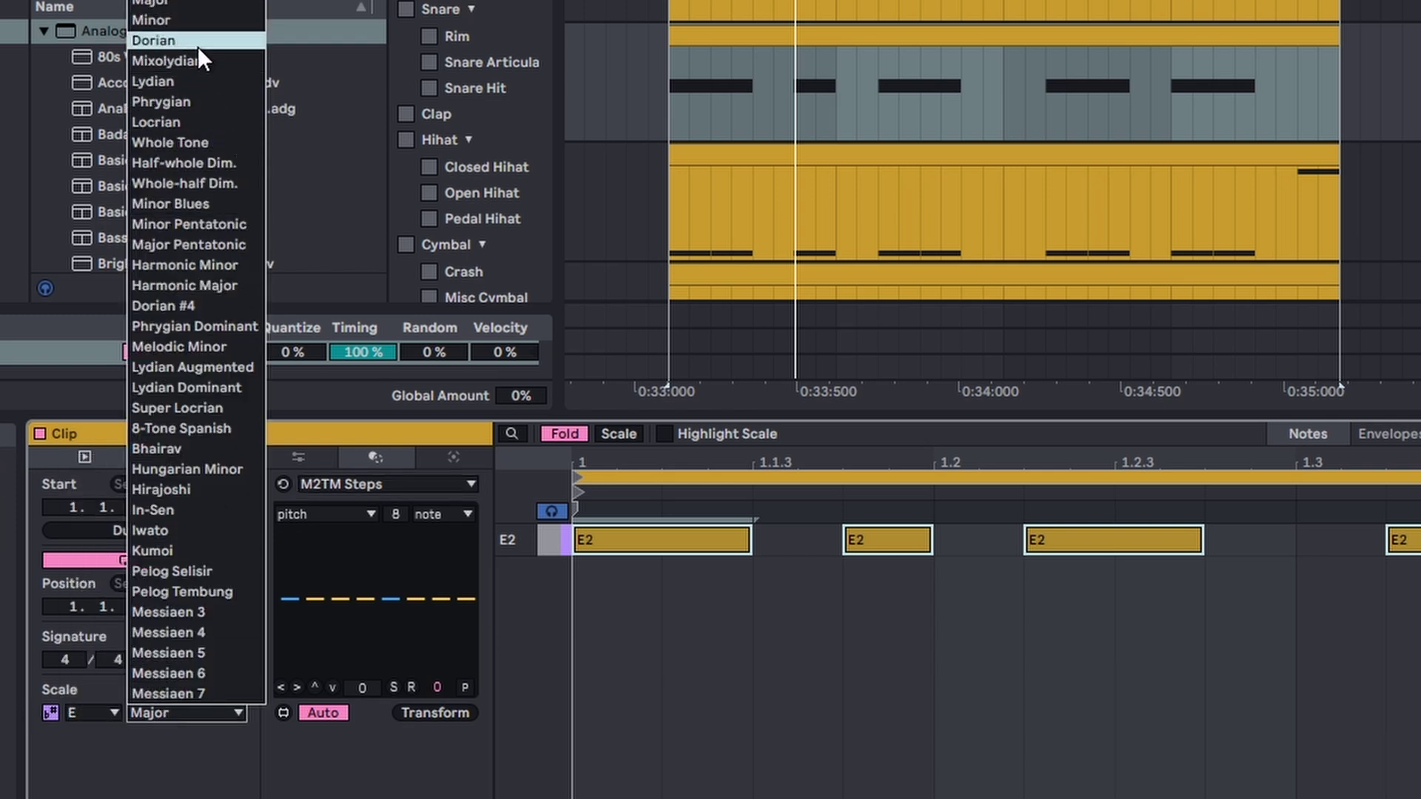
{"action": "left_click", "coordinate": [181, 21]}
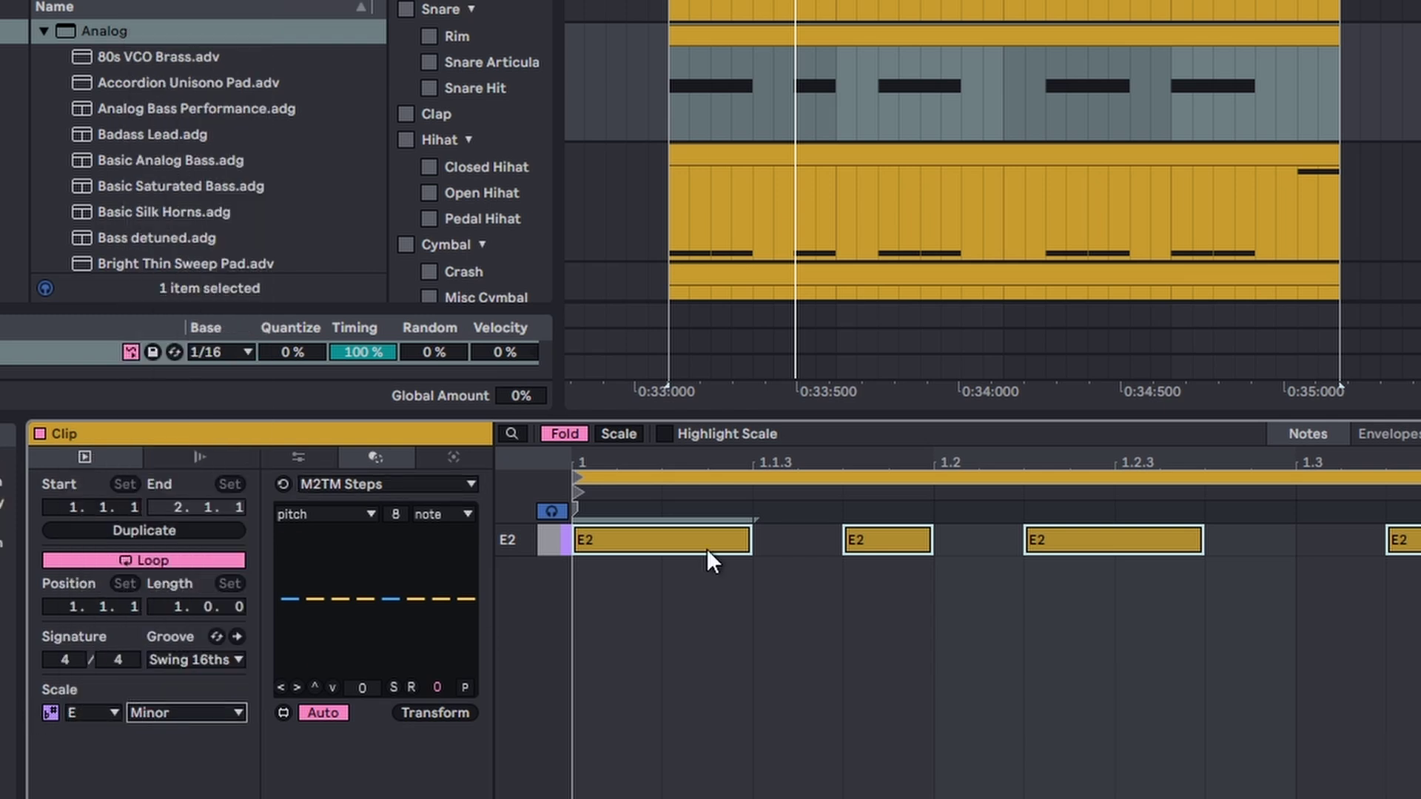
Switch the step transformation to scale steps, set the first and fifth steps to -1, and apply it to the notes.
{"action": "left_click", "coordinate": [348, 513]}
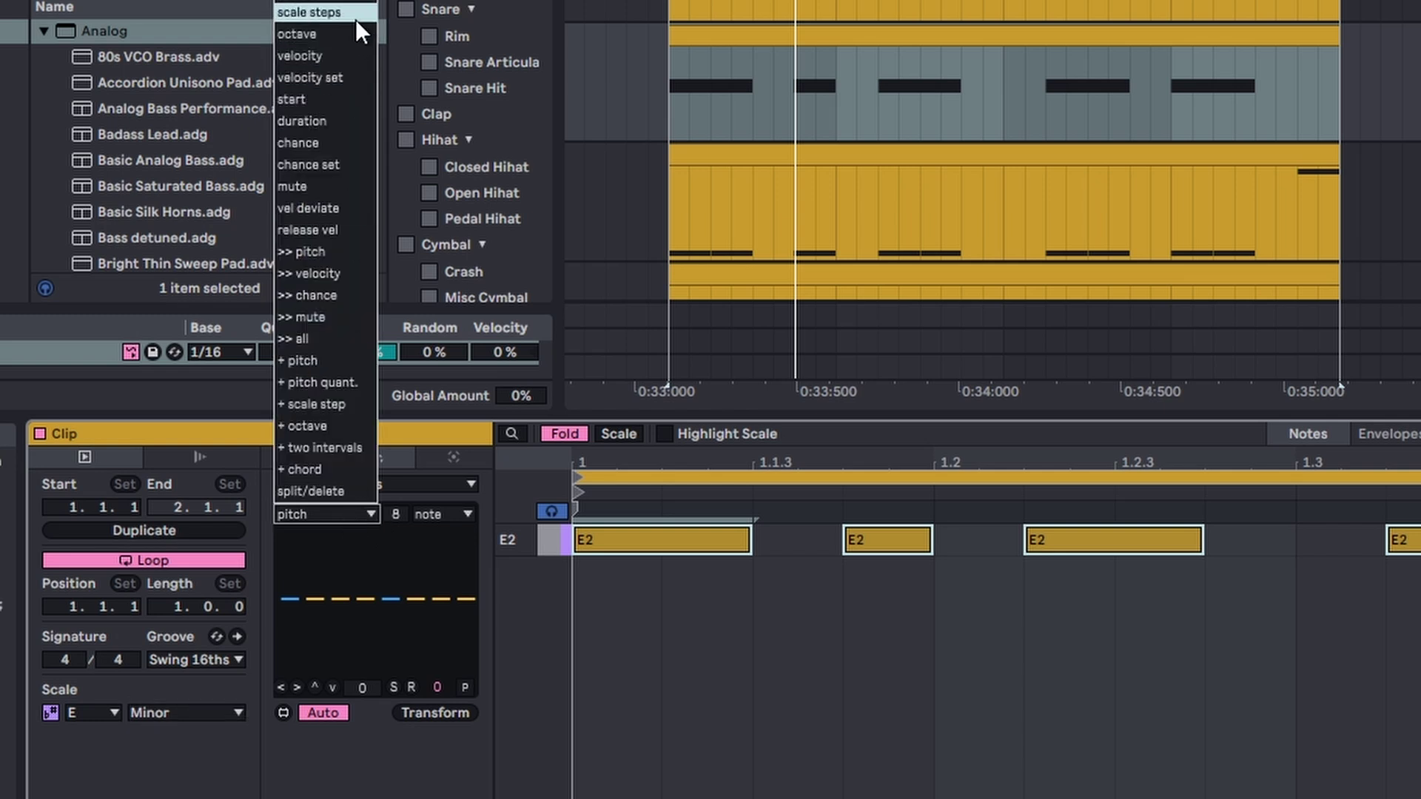
{"action": "left_click", "coordinate": [339, 12]}
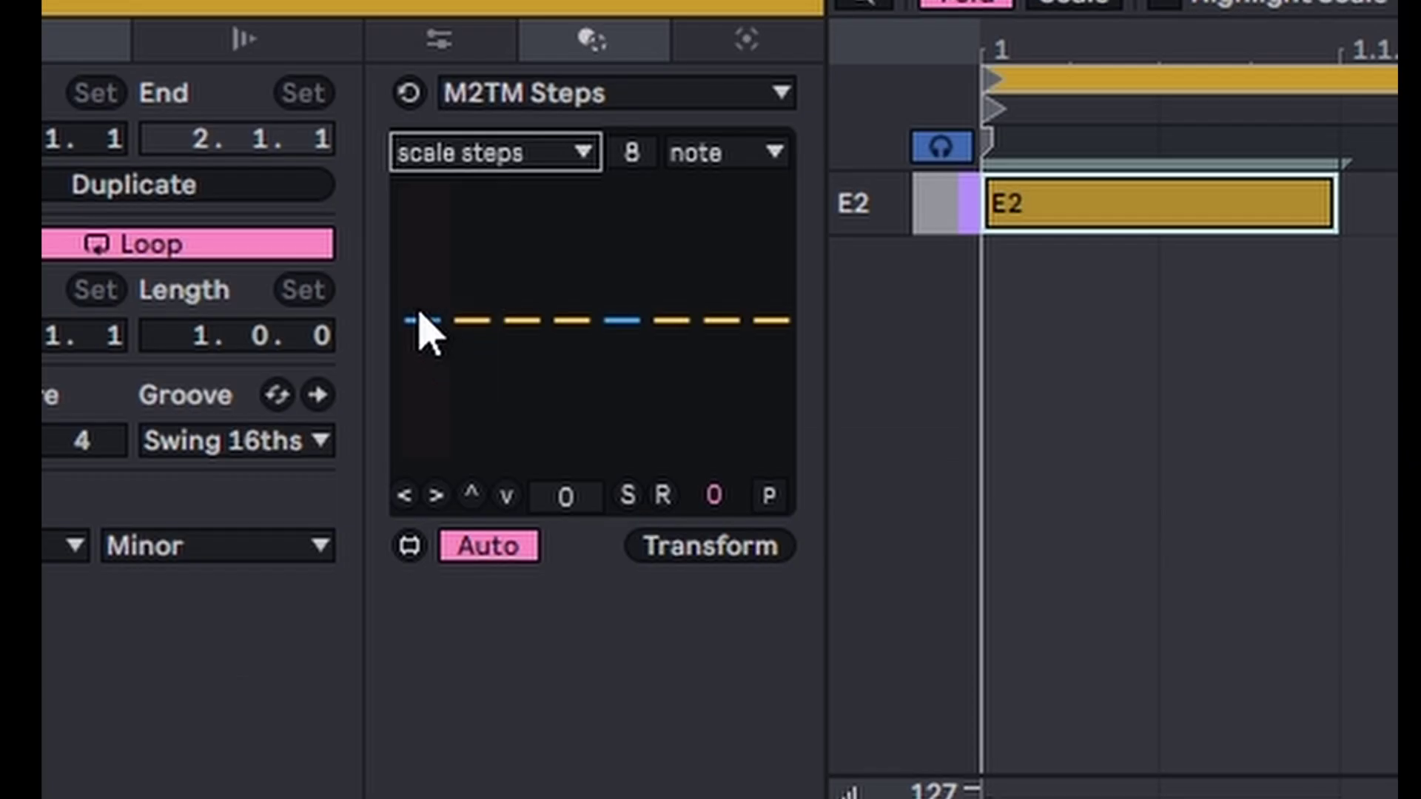
{"action": "left_click", "coordinate": [428, 314]}
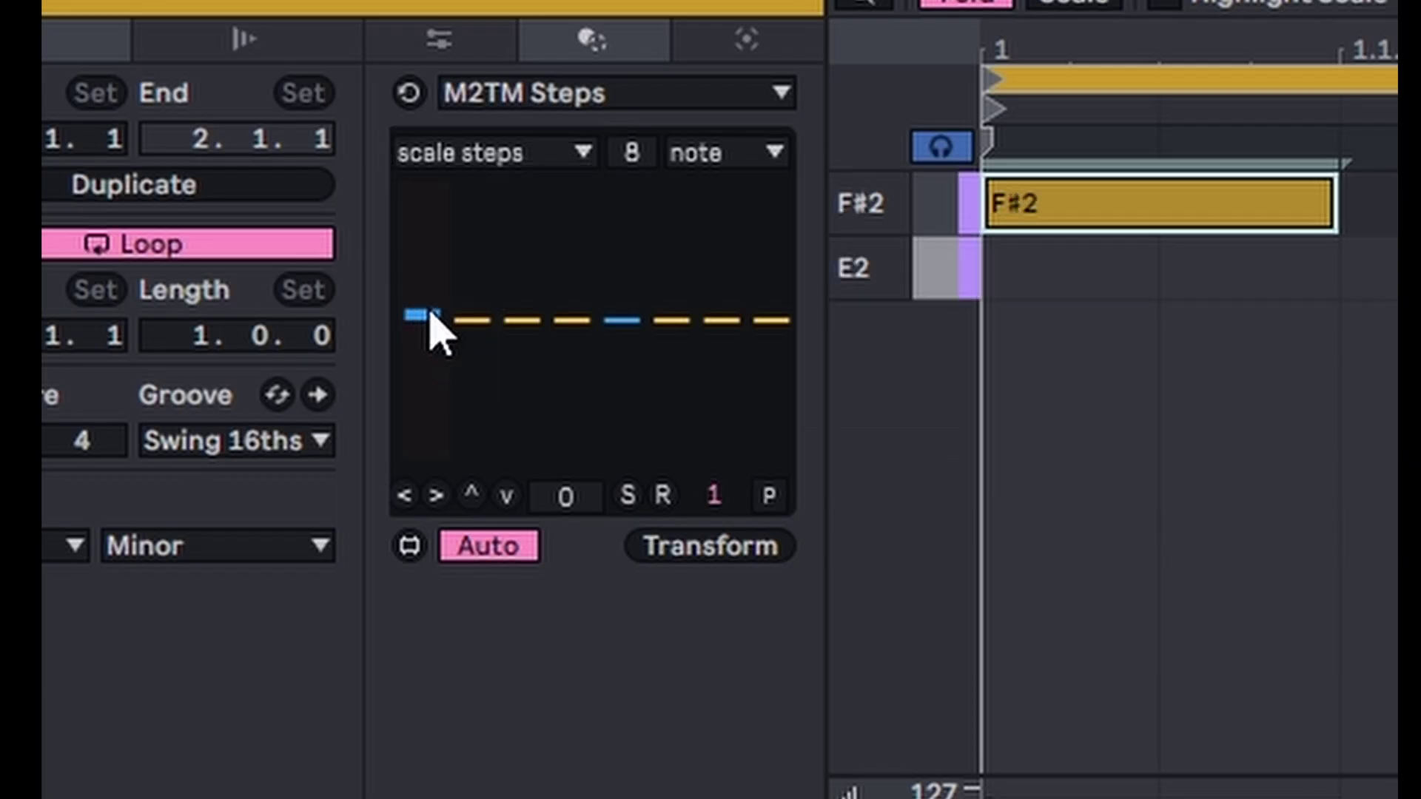
{"action": "left_click_drag", "start_coordinate": [618, 325], "coordinate": [630, 338]}
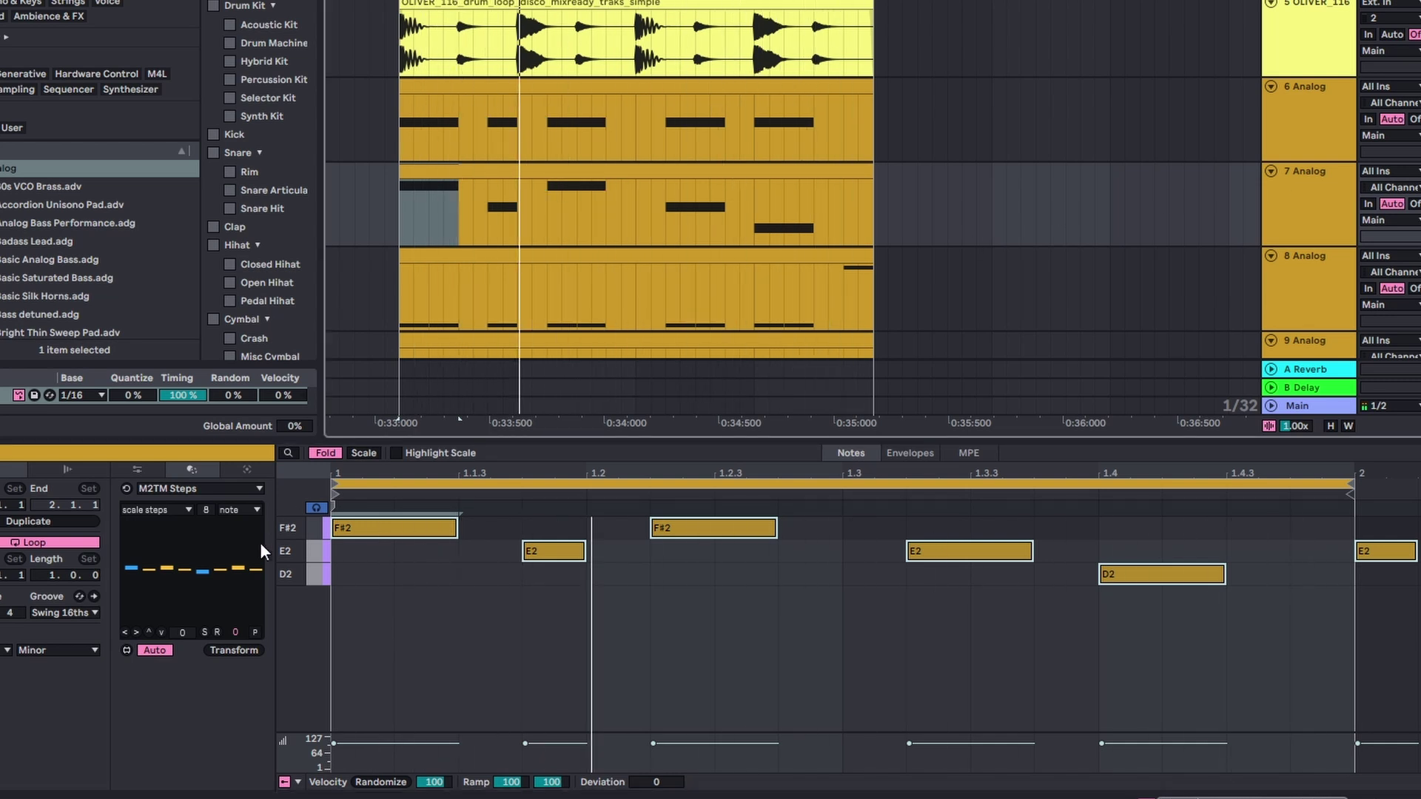
{"action": "left_click", "coordinate": [134, 573]}
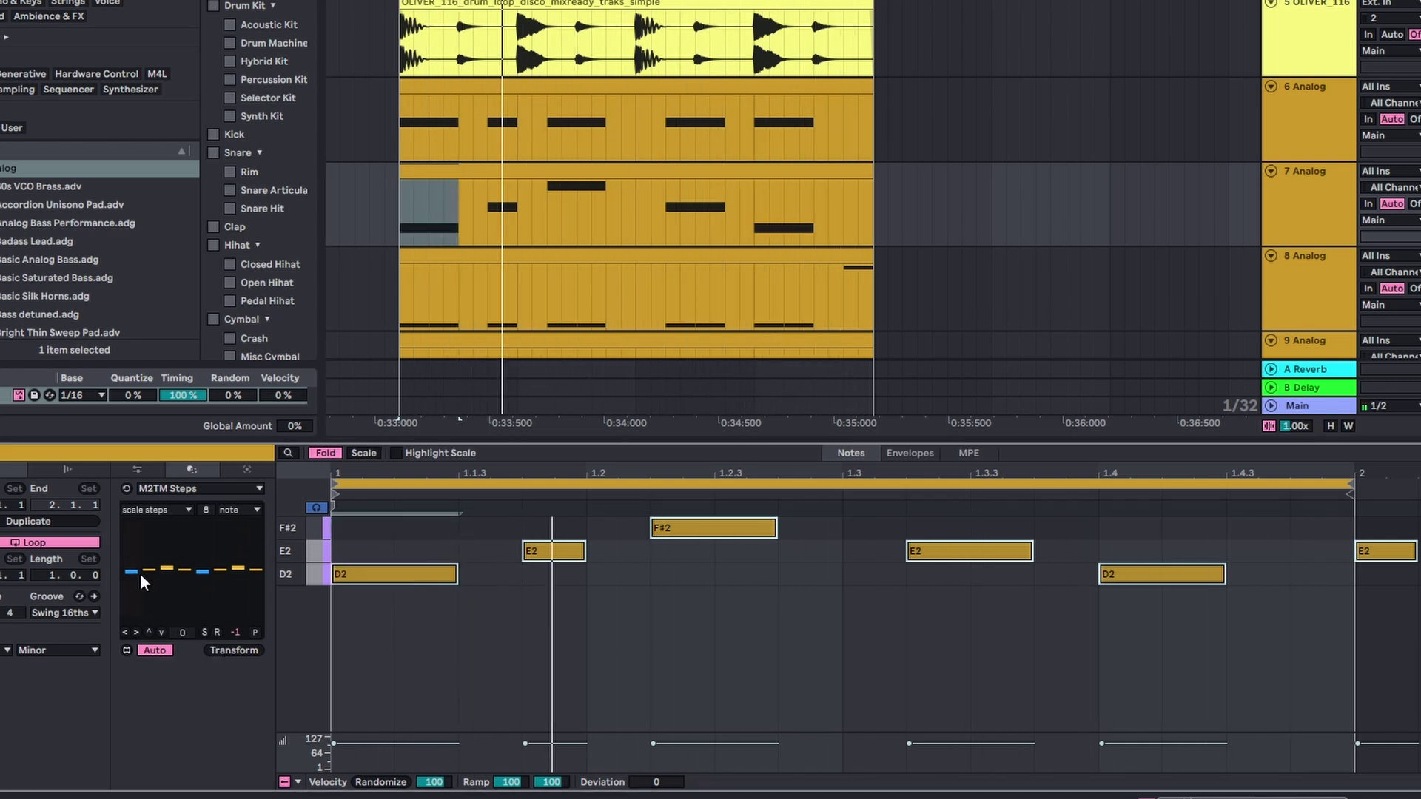
{"action": "left_click", "coordinate": [234, 651]}
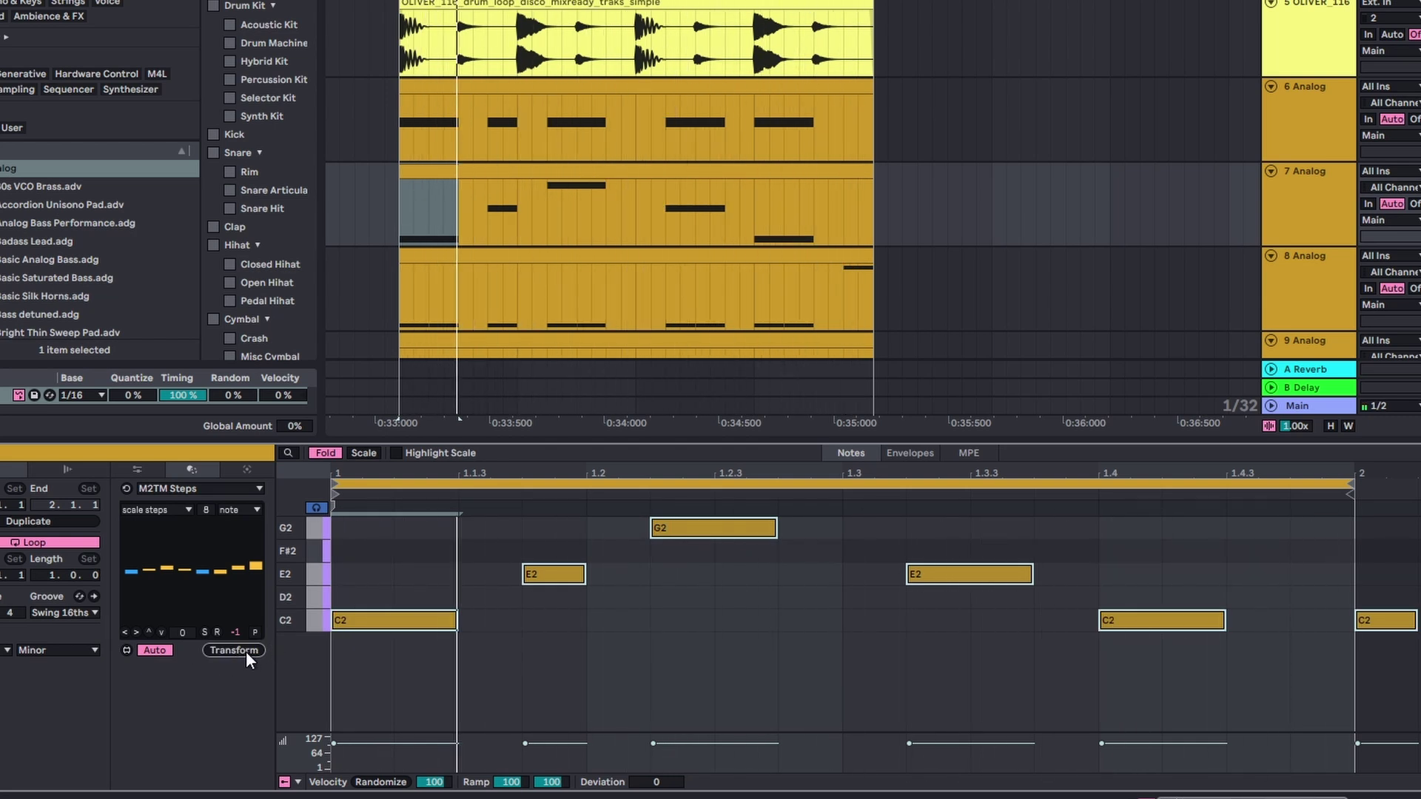
Switch the step transformation to + chord, raise the first, third and sixth steps, and set the eighth to -2.
{"action": "left_click", "coordinate": [163, 507]}
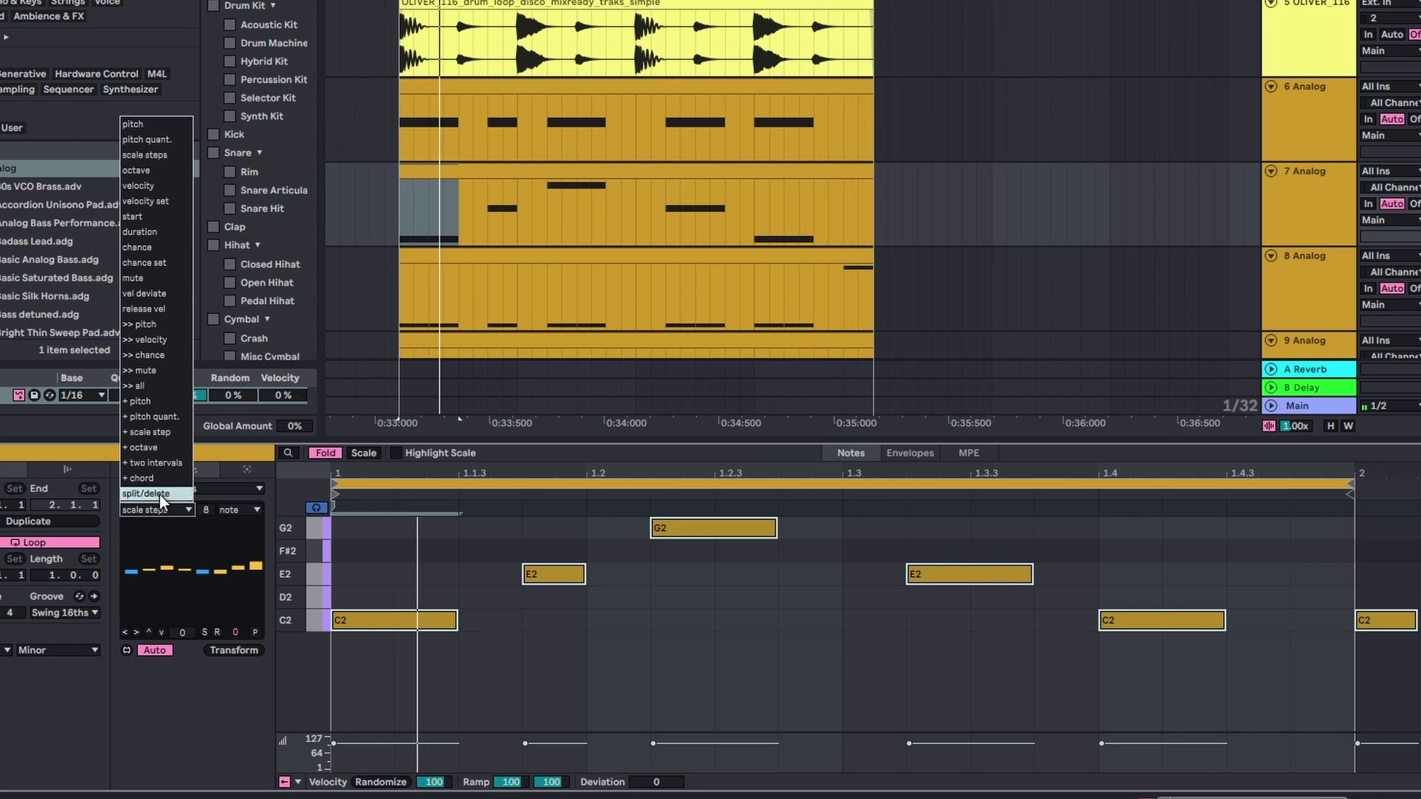
{"action": "left_click", "coordinate": [155, 483]}
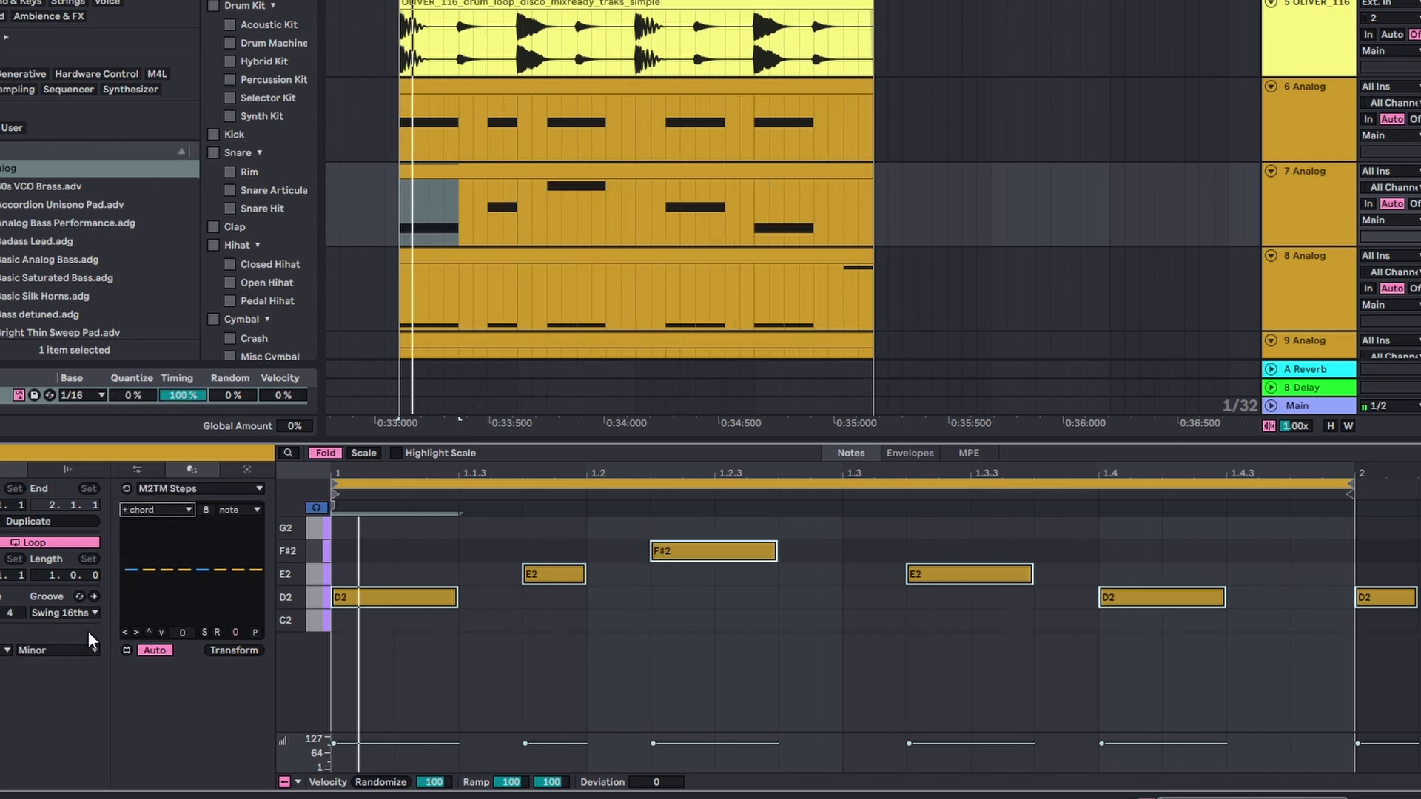
{"action": "left_click", "coordinate": [169, 566]}
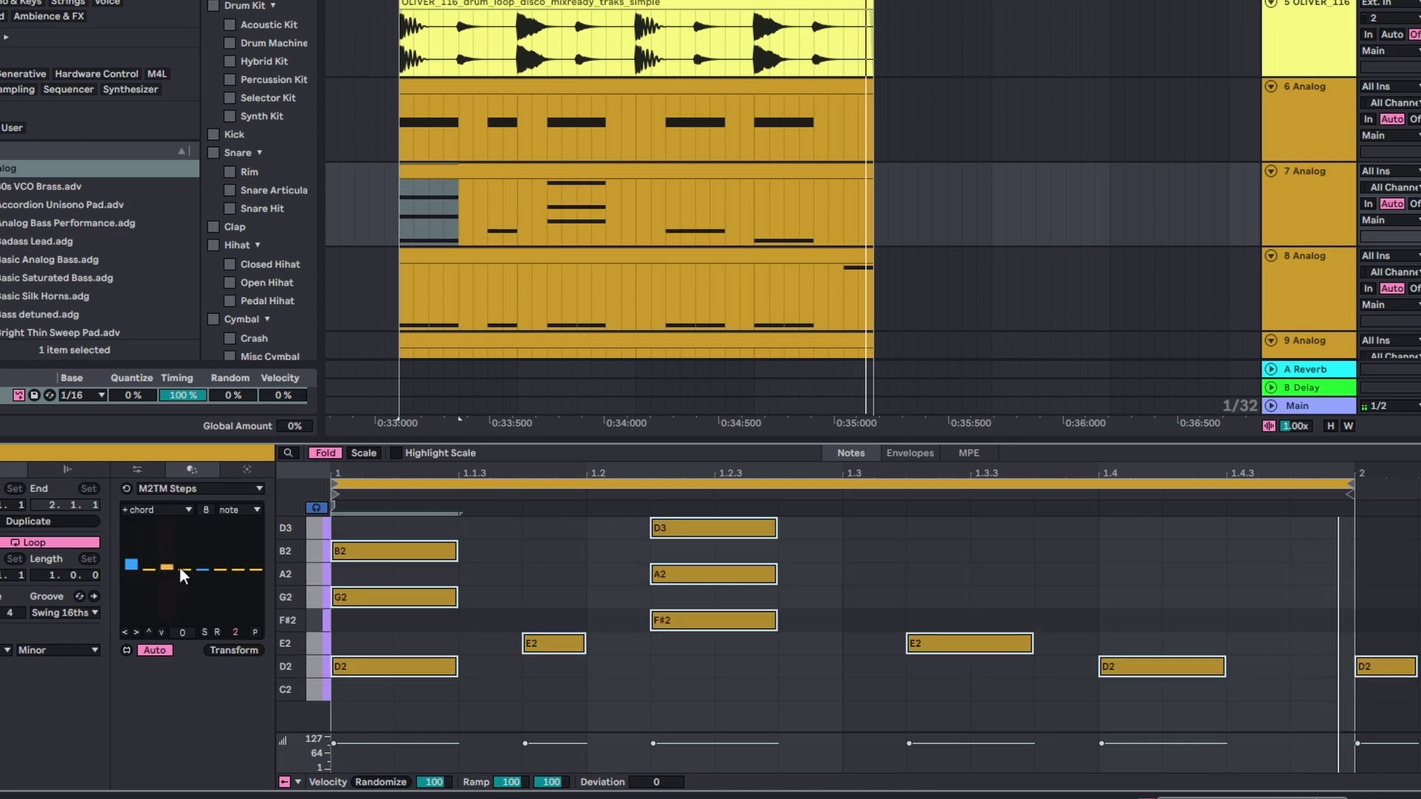
{"action": "left_click", "coordinate": [222, 566]}
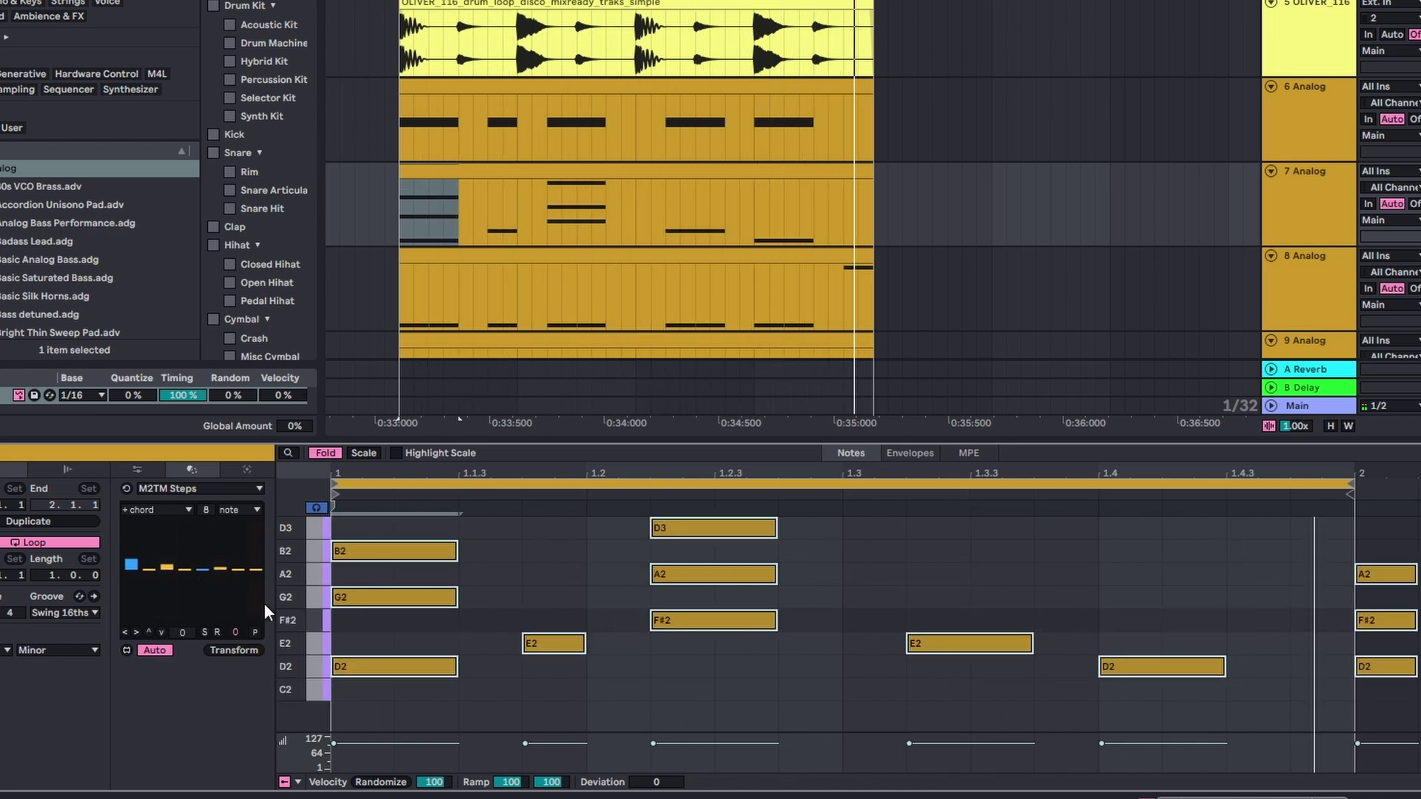
{"action": "left_click_drag", "start_coordinate": [258, 568], "coordinate": [257, 576]}
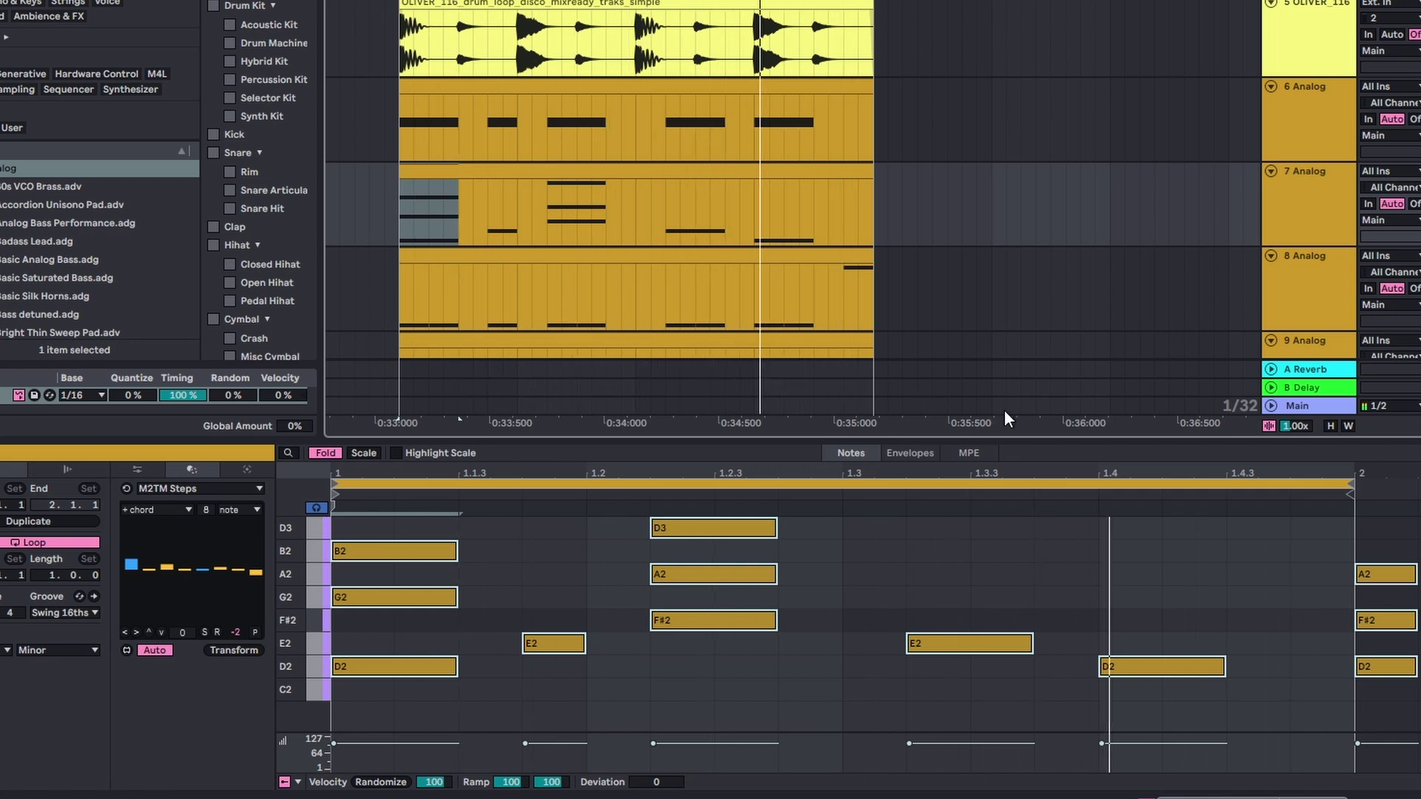
Move the D3, A2 and F#2 chord to start at 1.2.3 and deactivate the short E2 note just before 1.2.
{"action": "left_click", "coordinate": [716, 514]}
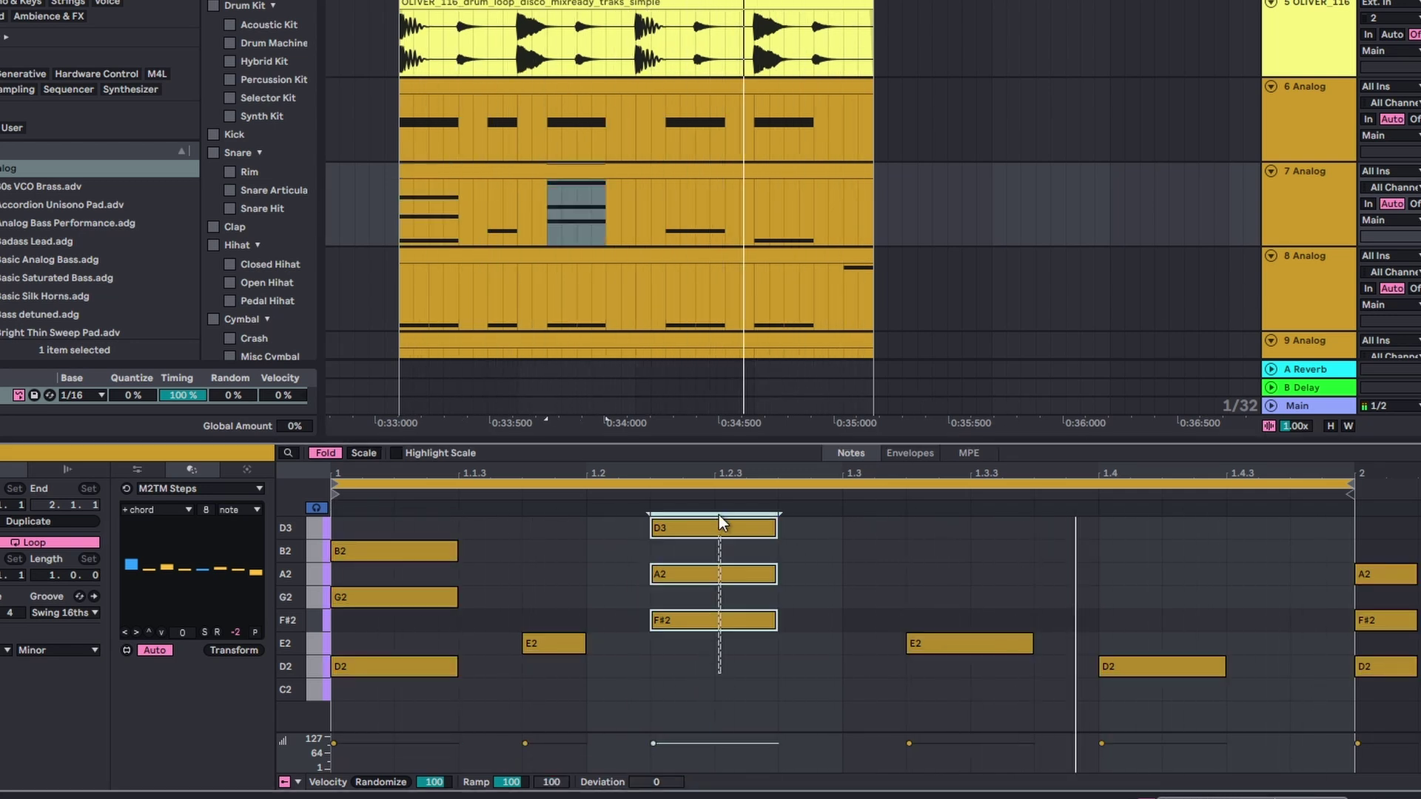
{"action": "key", "text": "Left"}
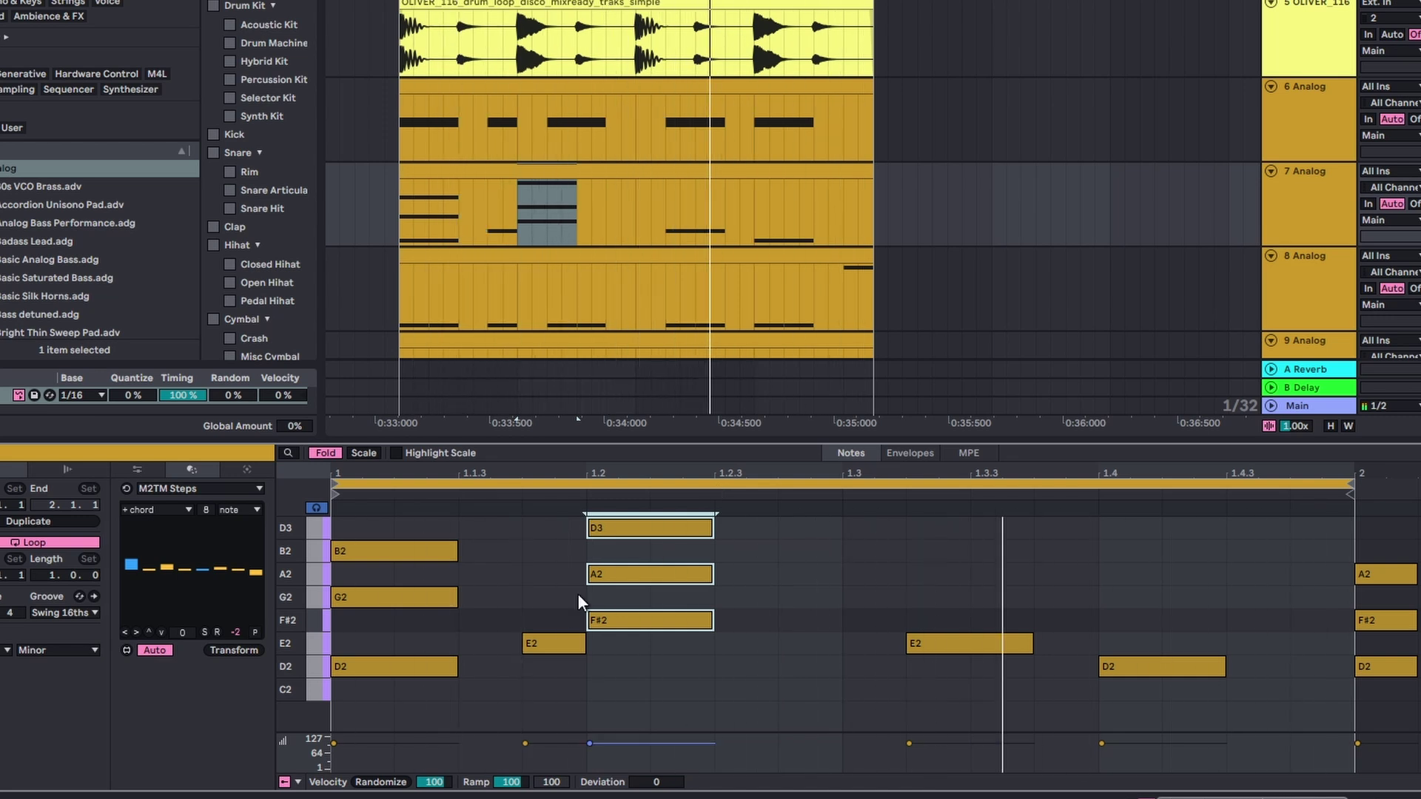
{"action": "left_click", "coordinate": [553, 643]}
{"action": "key", "text": "0"}
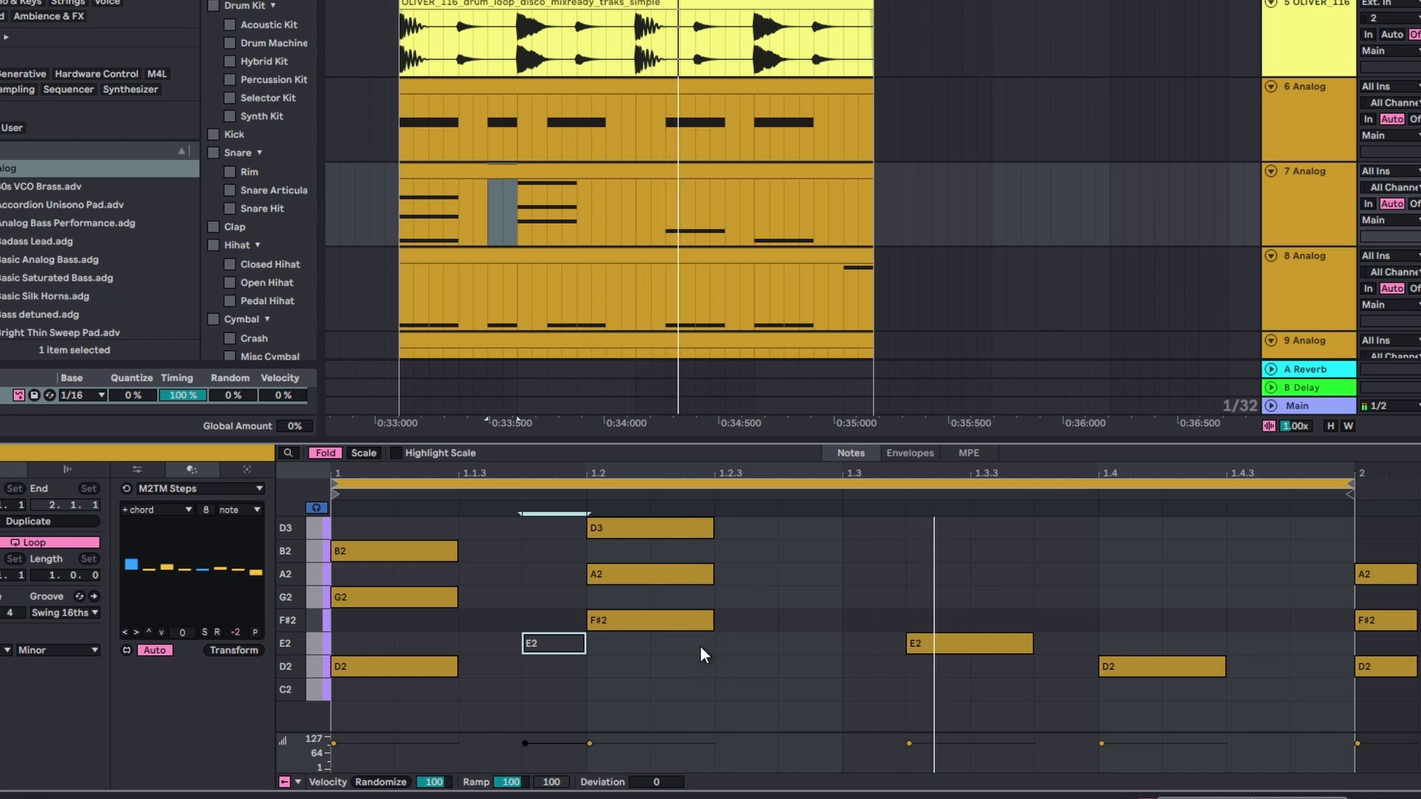
{"action": "left_click_drag", "start_coordinate": [665, 521], "coordinate": [696, 519]}
{"action": "left_click", "coordinate": [774, 525]}
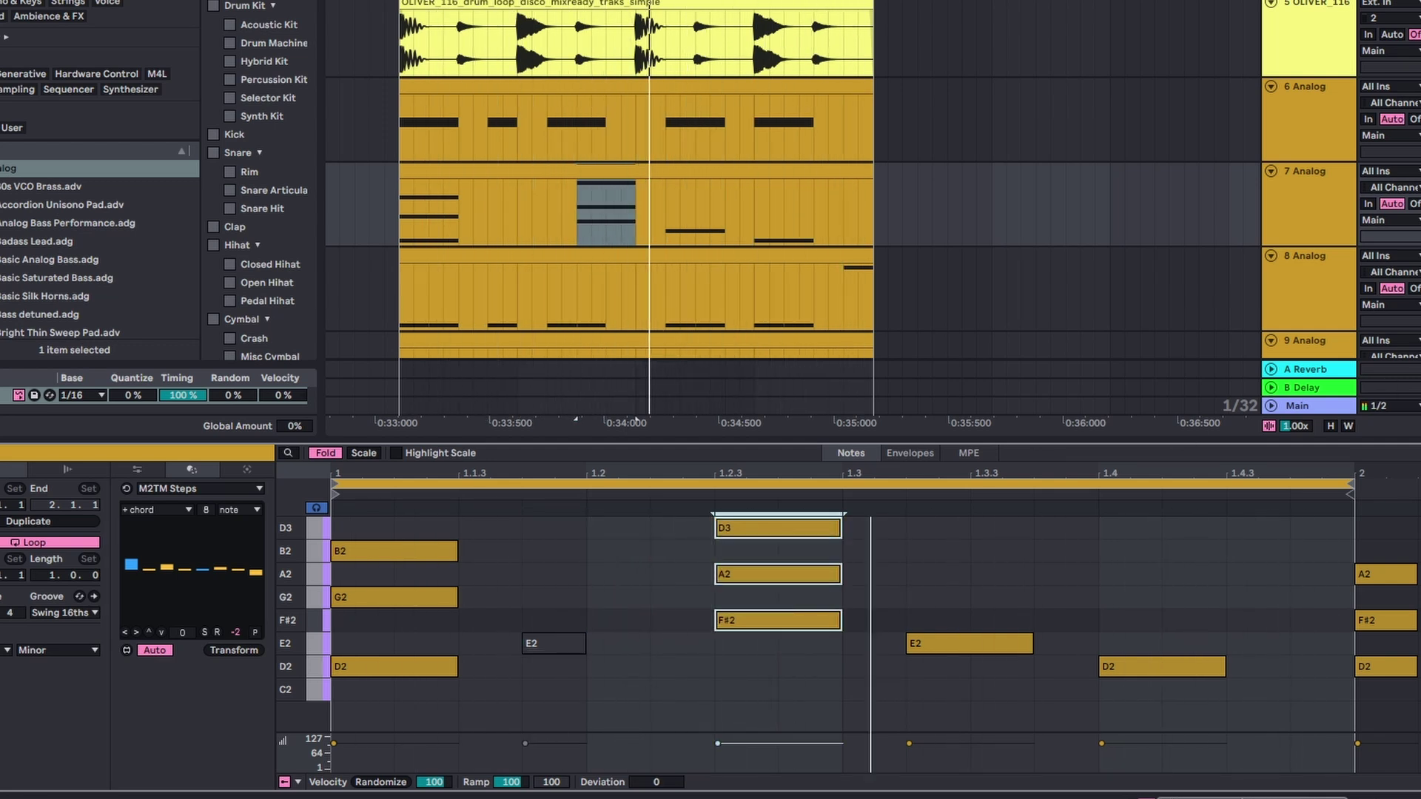
Show track 7's Analog device, then set its first filter's frequency to 181 and resonance to 48 %.
{"action": "left_click", "coordinate": [1420, 205]}
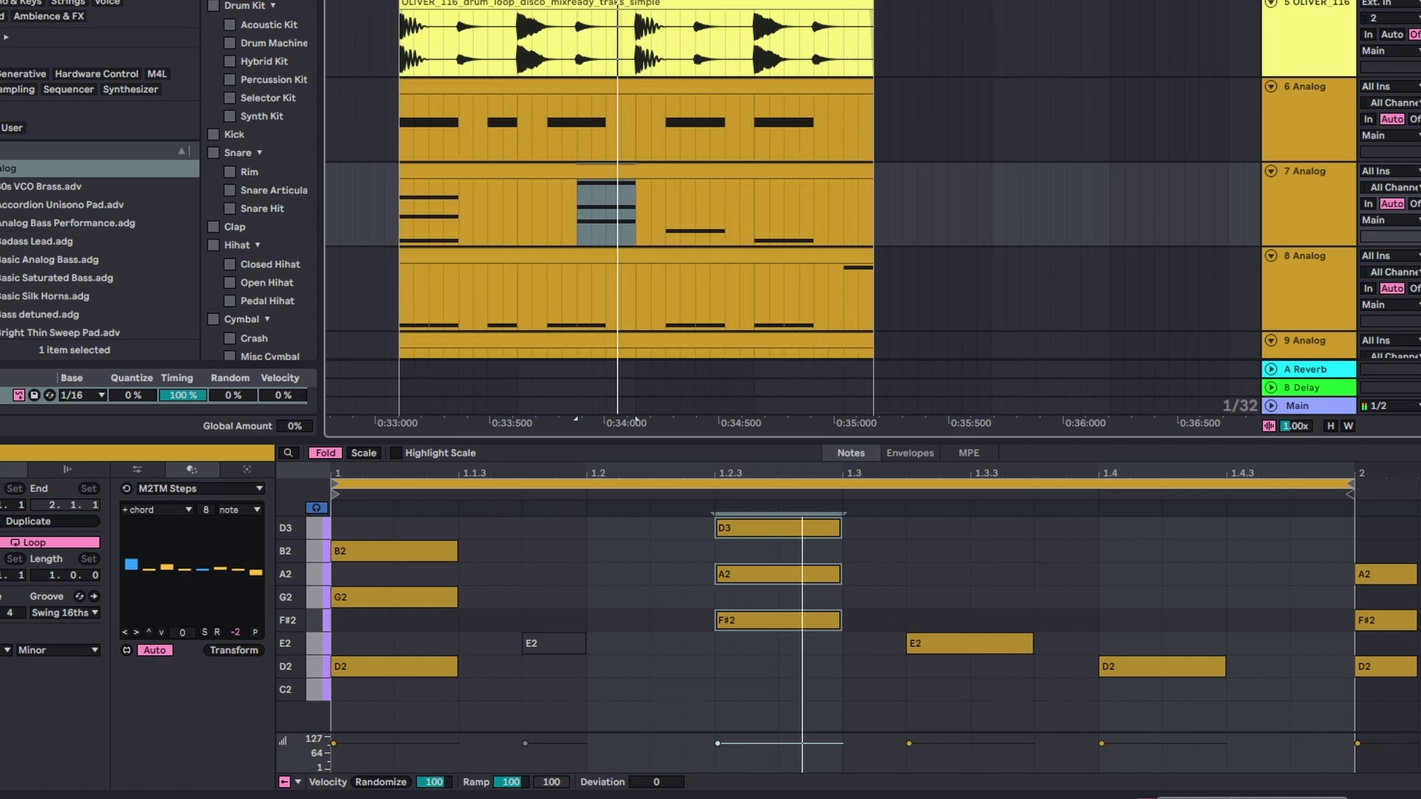
{"action": "double_click", "coordinate": [1316, 199]}
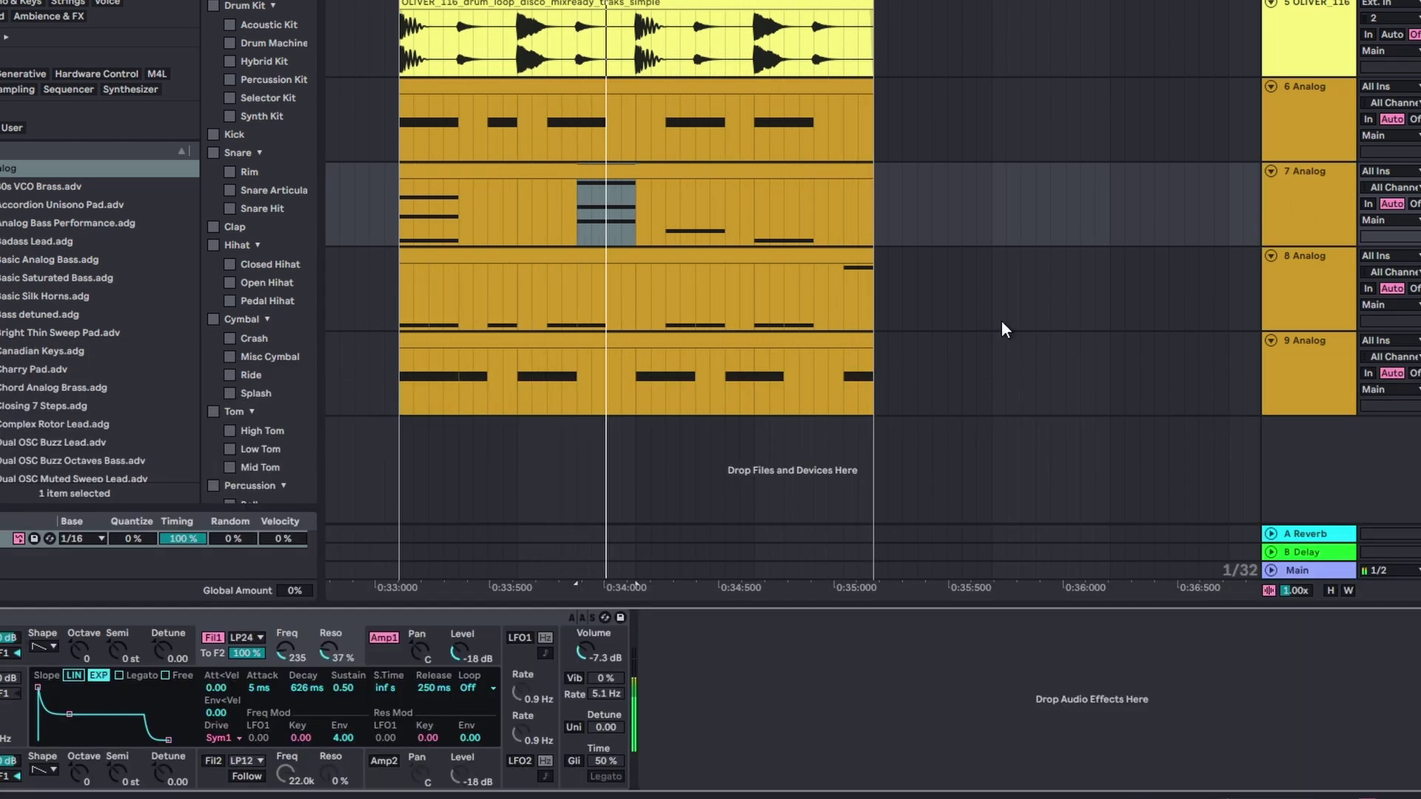
{"action": "left_click_drag", "start_coordinate": [328, 652], "coordinate": [285, 654]}
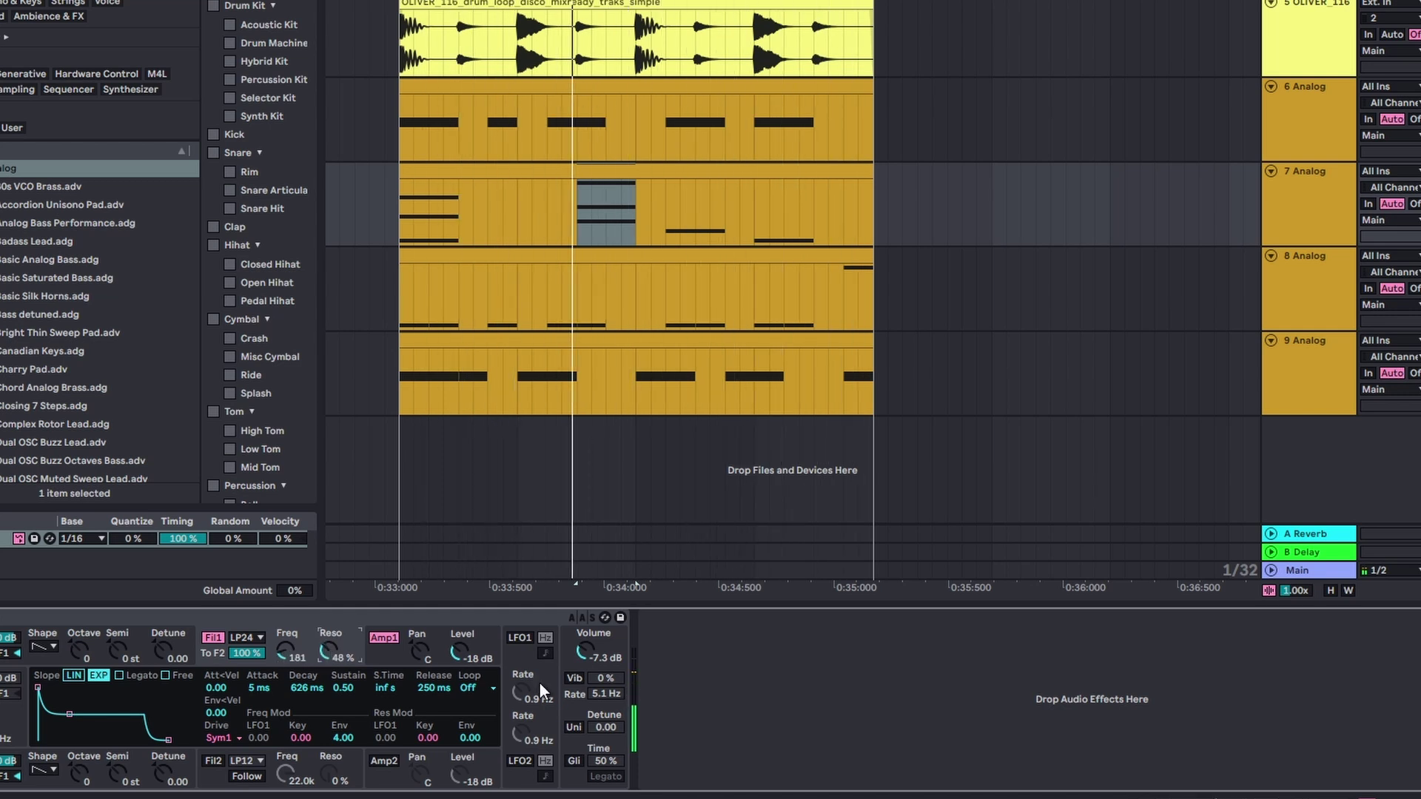
Search the browser for "kickstart" and load Kickstart 2 after the Analog synth on track 8.
{"action": "key", "text": "ctrl+f"}
{"action": "type", "text": "kickstart"}
{"action": "key", "text": "Return"}
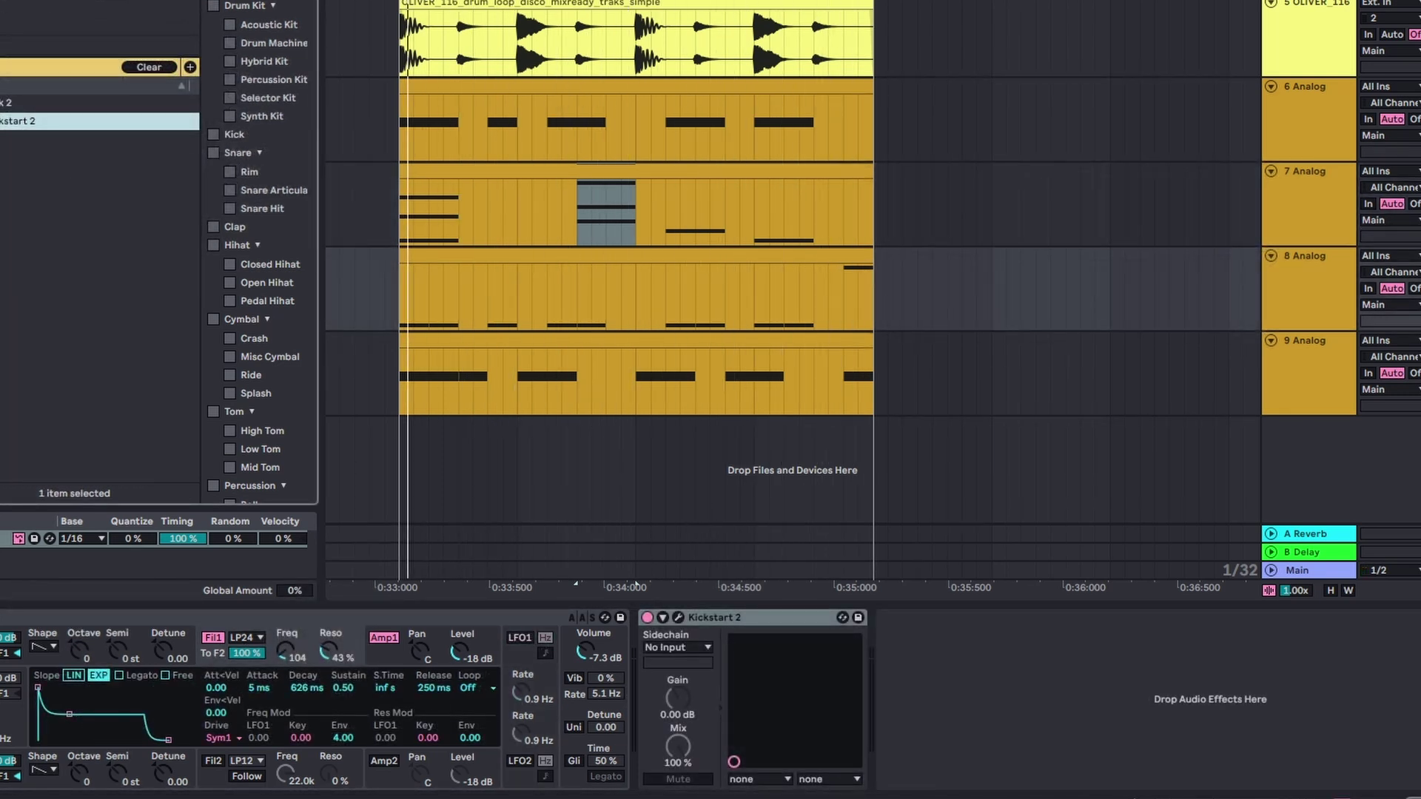